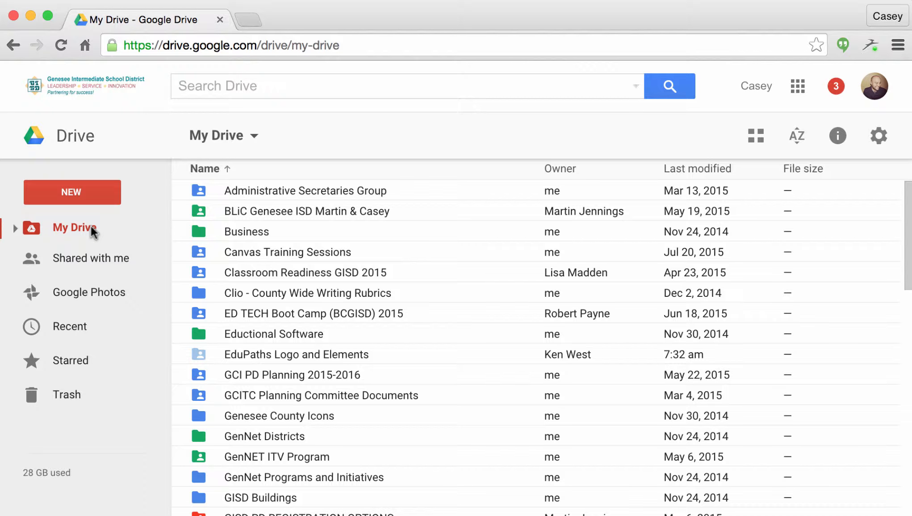
# Look through the Shared with me, Google Photos, Recent, Starred and Trash views, finishing in My Drive.
pyautogui.click(80, 256)
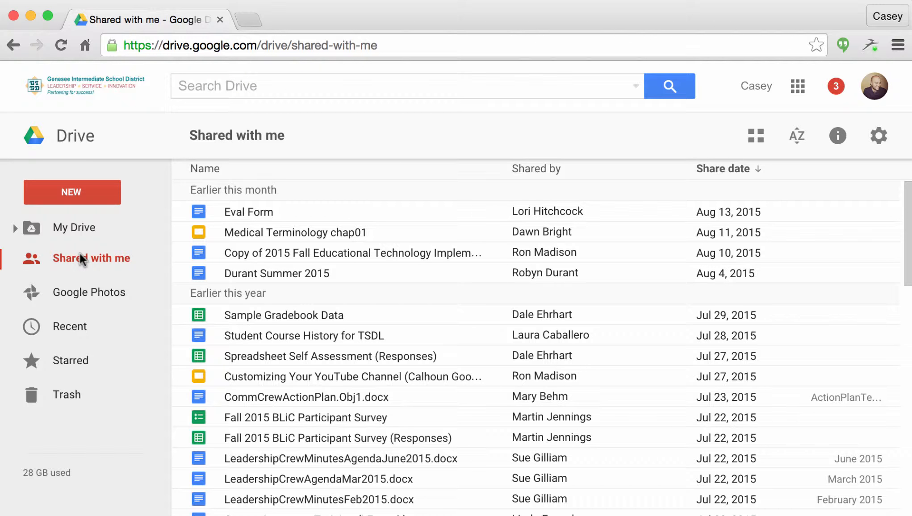
pyautogui.click(86, 291)
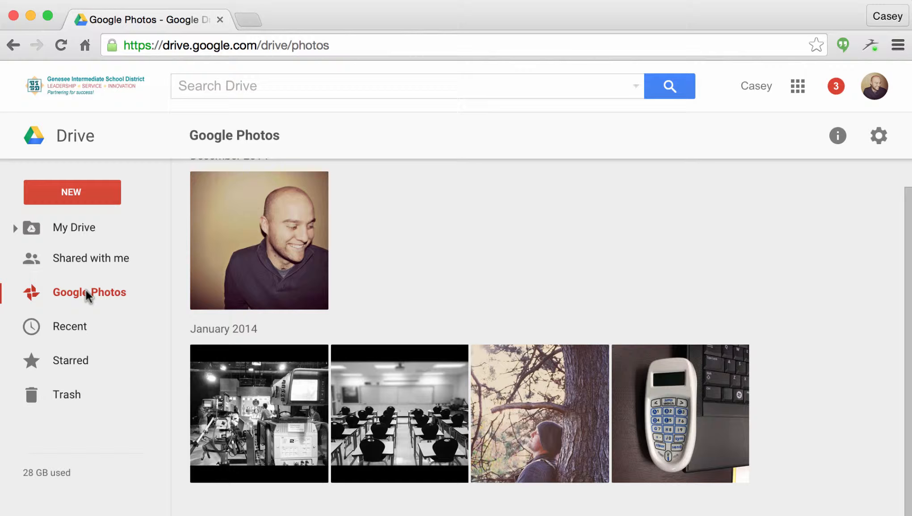
pyautogui.click(75, 326)
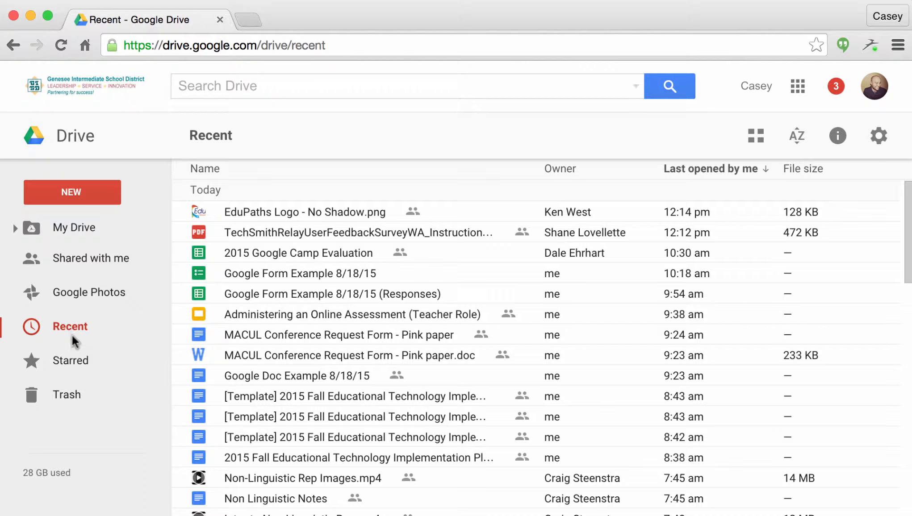
pyautogui.click(70, 365)
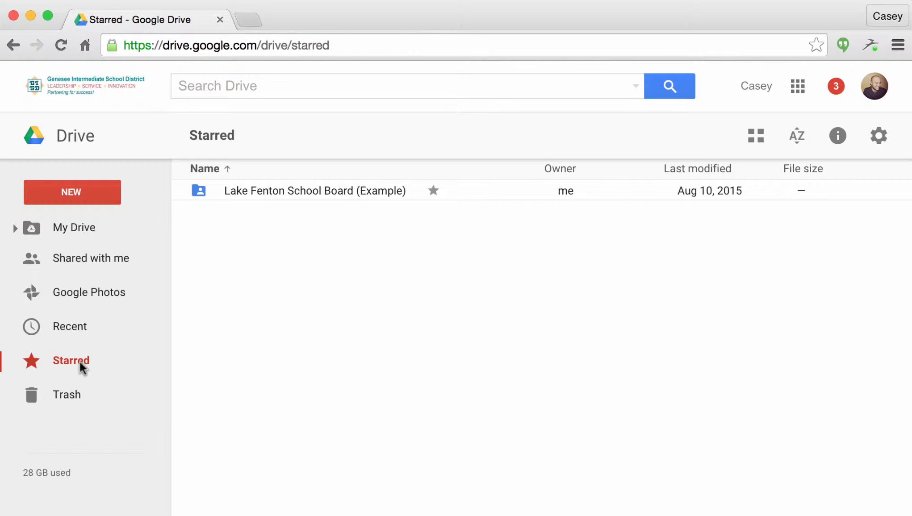
pyautogui.click(67, 394)
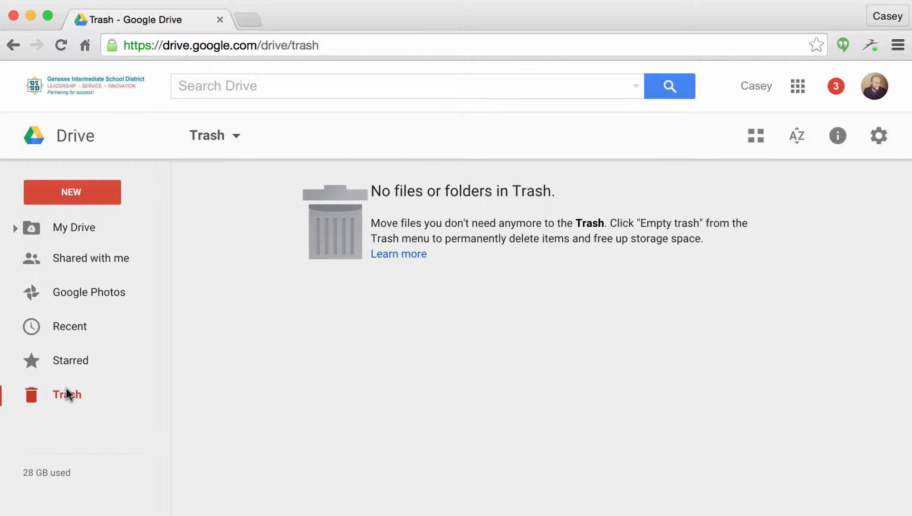
pyautogui.click(77, 237)
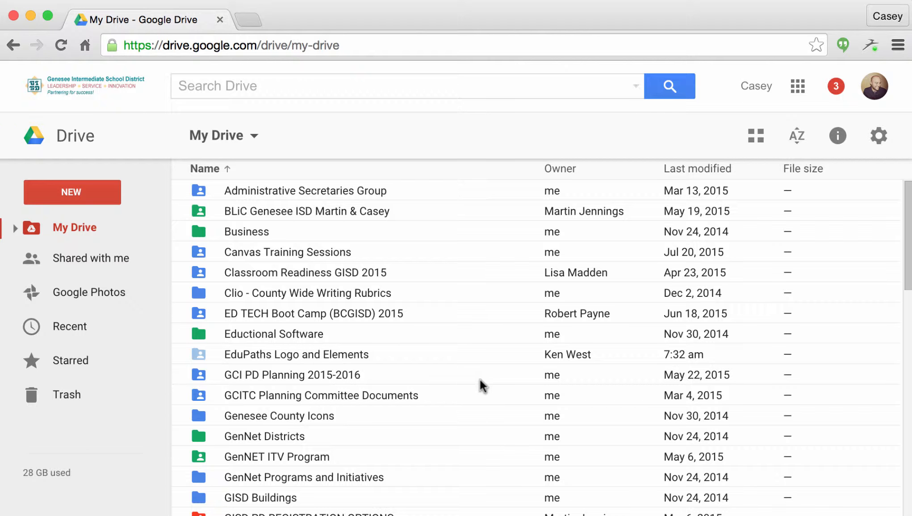
# Preview the My Drive folders and files in grid view, and return to list view.
pyautogui.click(763, 141)
pyautogui.scroll(-10, 626, 301)
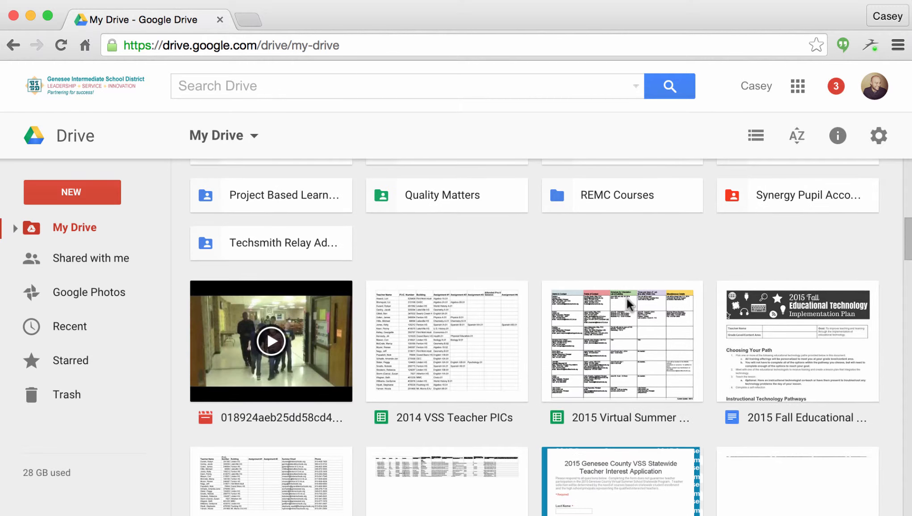
pyautogui.scroll(-5, 626, 298)
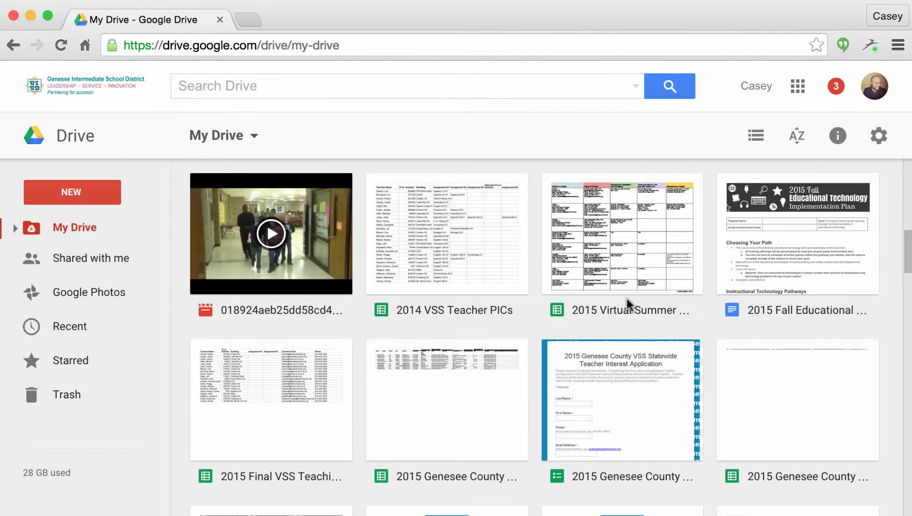
pyautogui.scroll(-8, 626, 299)
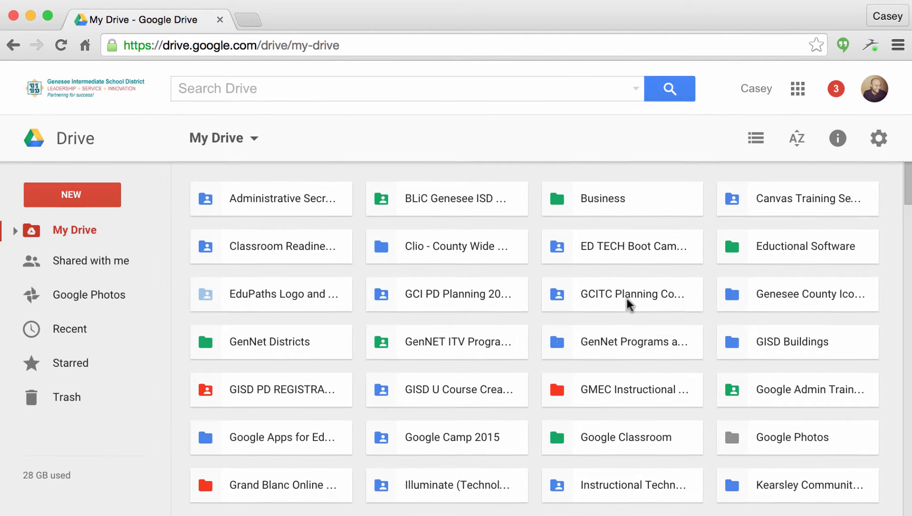
pyautogui.click(753, 140)
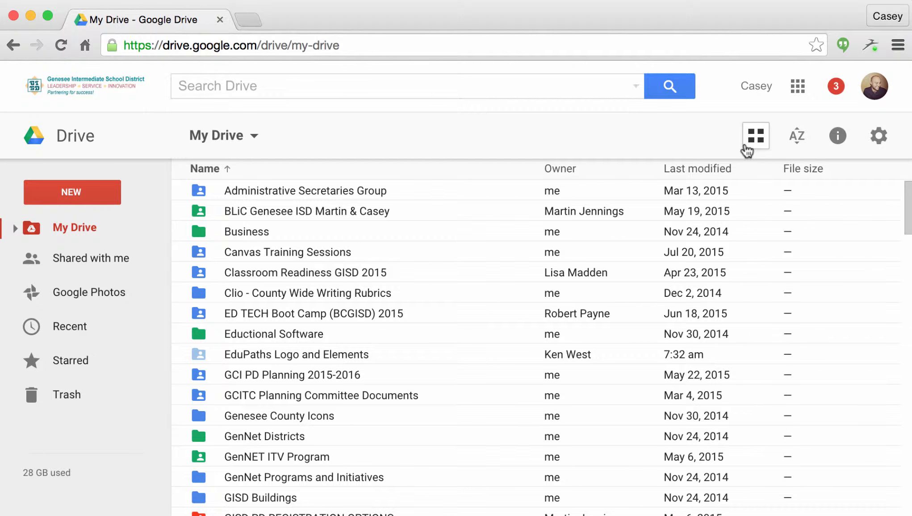
pyautogui.click(81, 184)
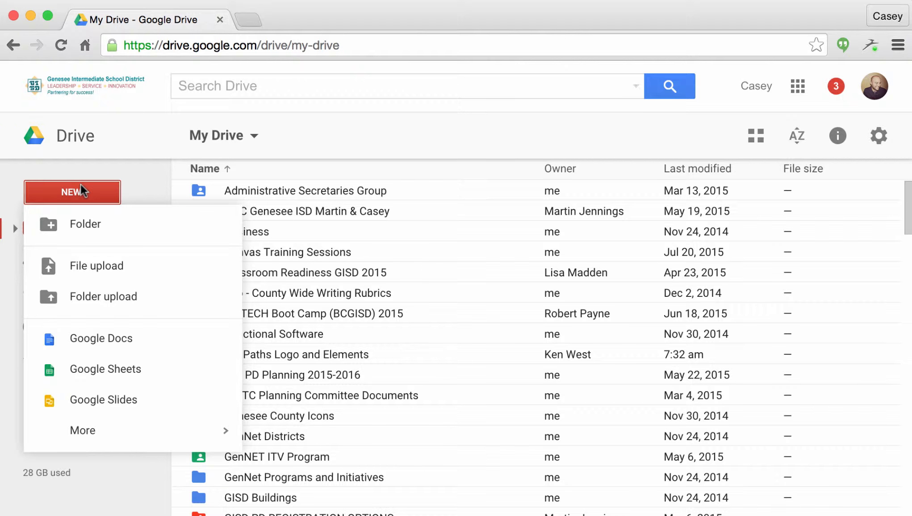
pyautogui.click(103, 266)
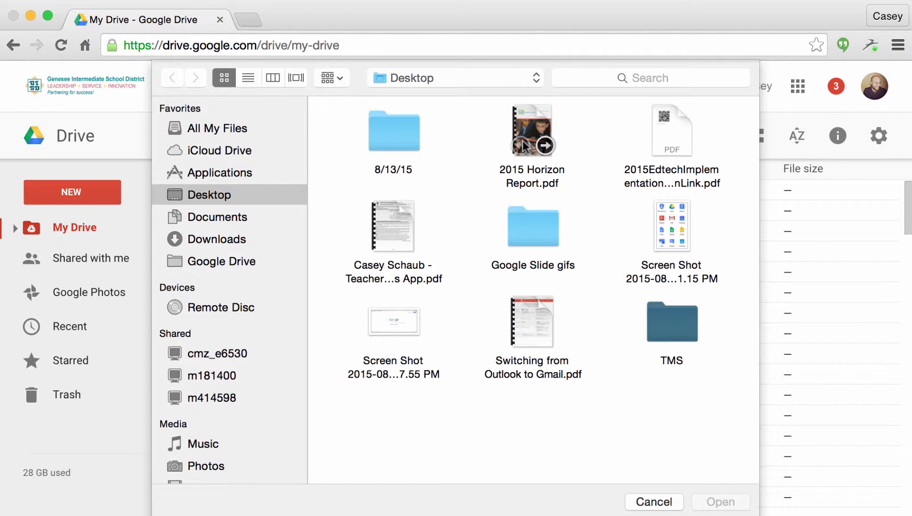
pyautogui.click(524, 145)
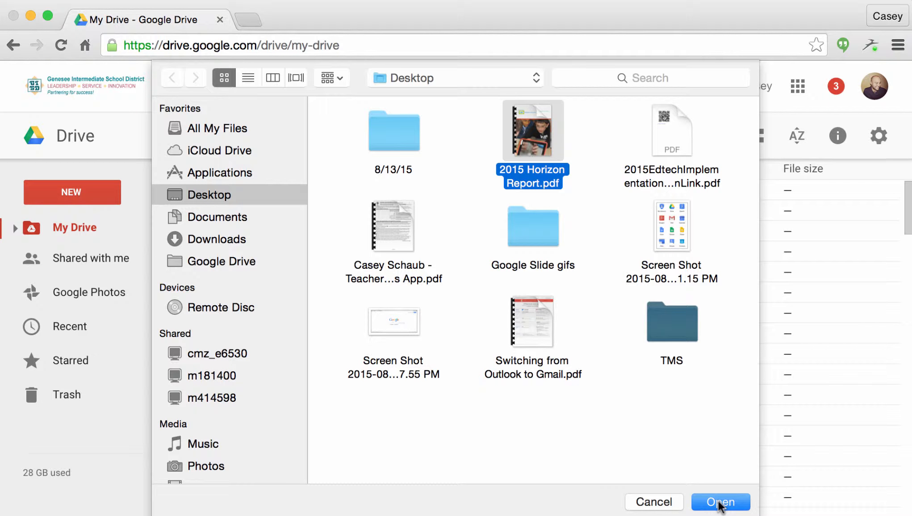
pyautogui.click(654, 500)
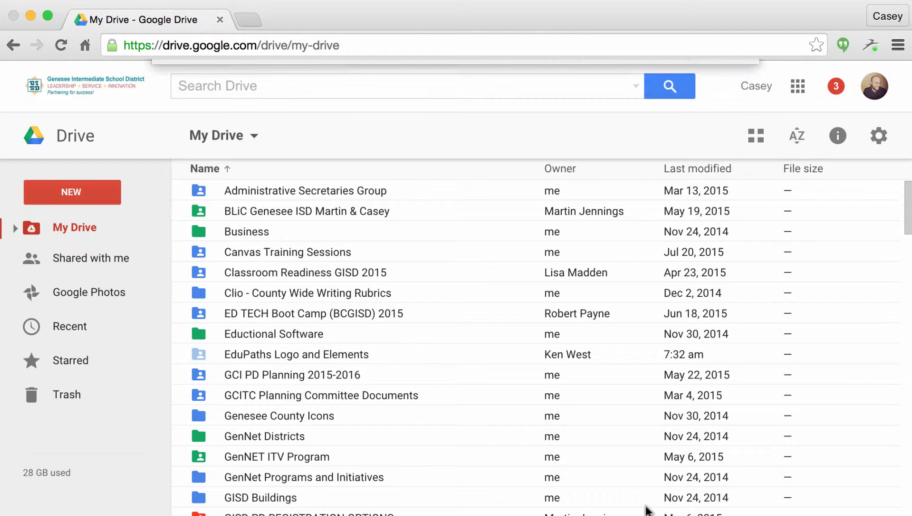
pyautogui.click(90, 195)
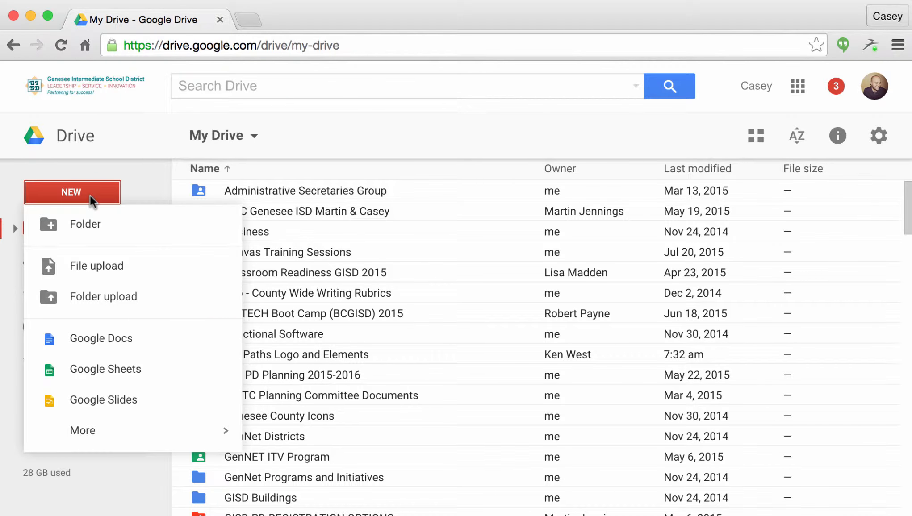
pyautogui.click(109, 293)
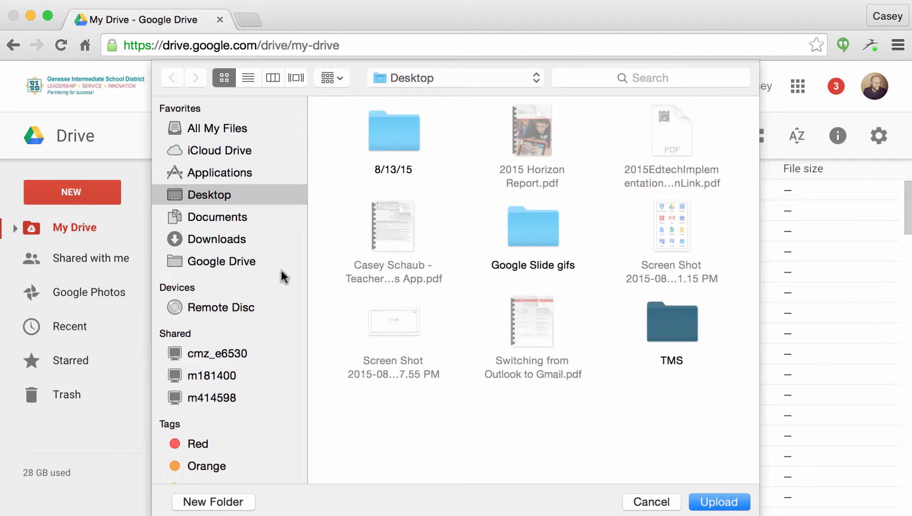
pyautogui.click(669, 328)
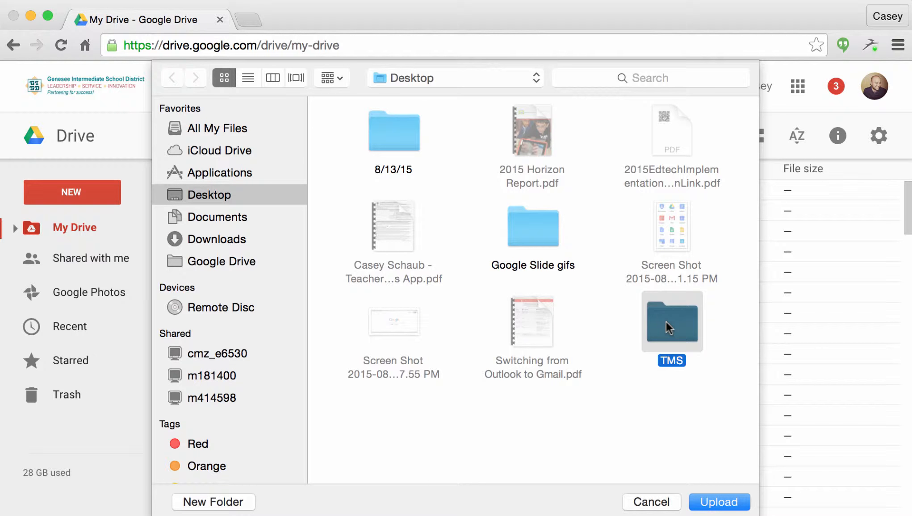
pyautogui.click(656, 500)
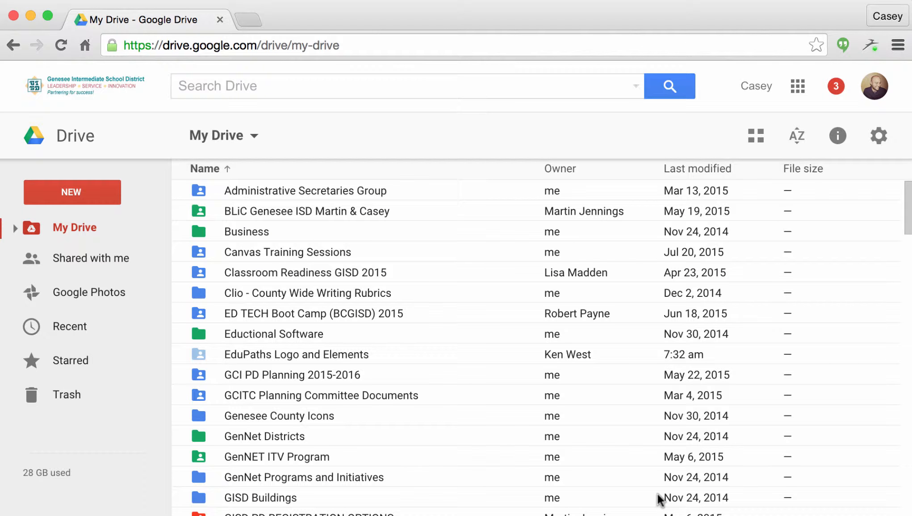
# Create a new folder named "Google Drive Video Tutorial Folder" in My Drive.
pyautogui.click(95, 191)
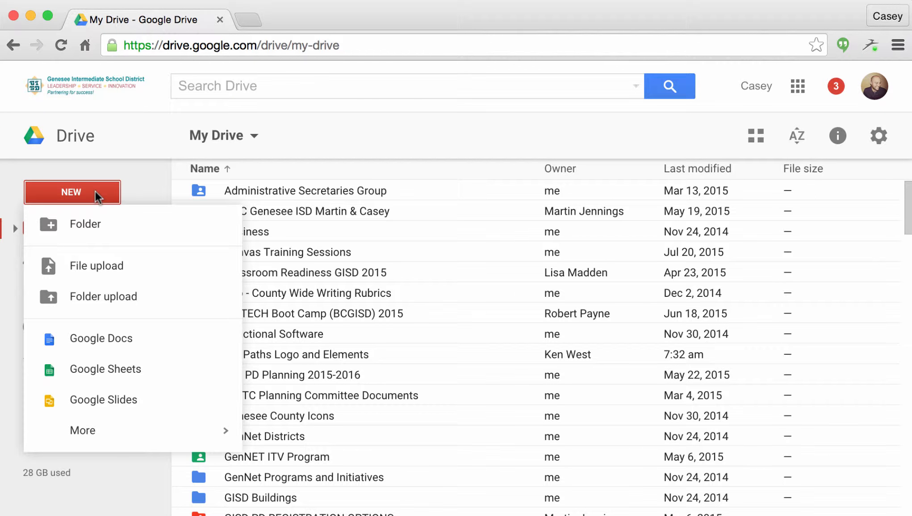
pyautogui.click(96, 224)
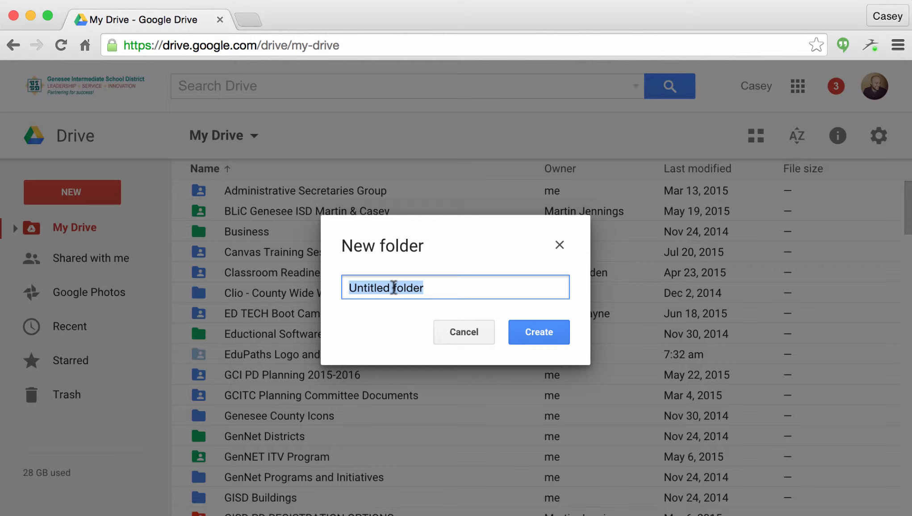
pyautogui.write('Google Drive Vid')
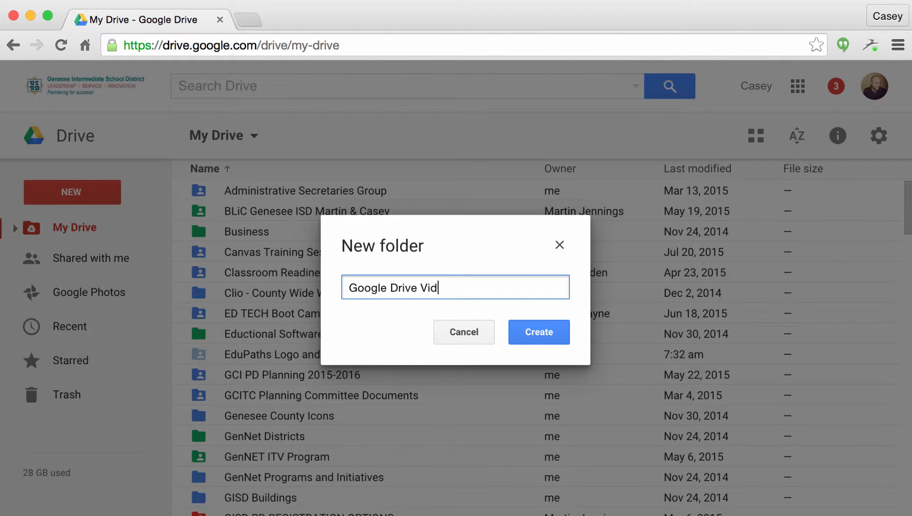
pyautogui.write('eo Tutorial Folder')
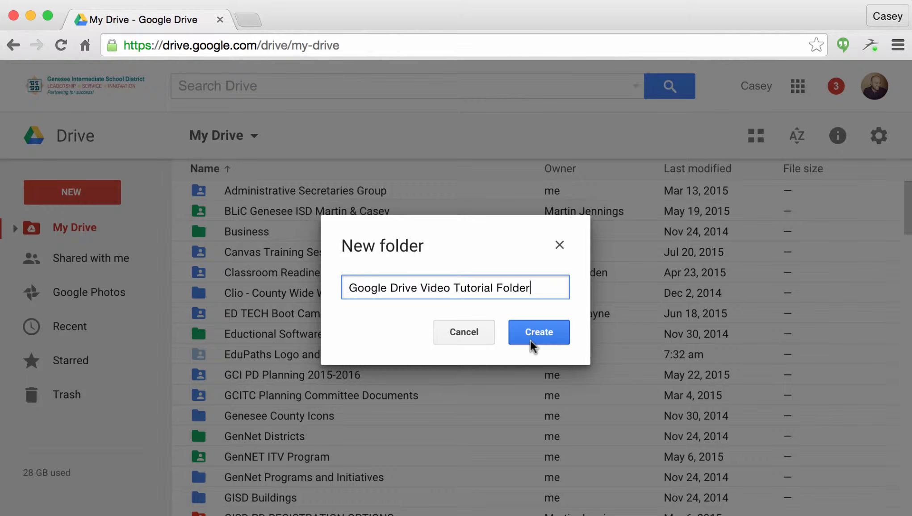
pyautogui.click(530, 341)
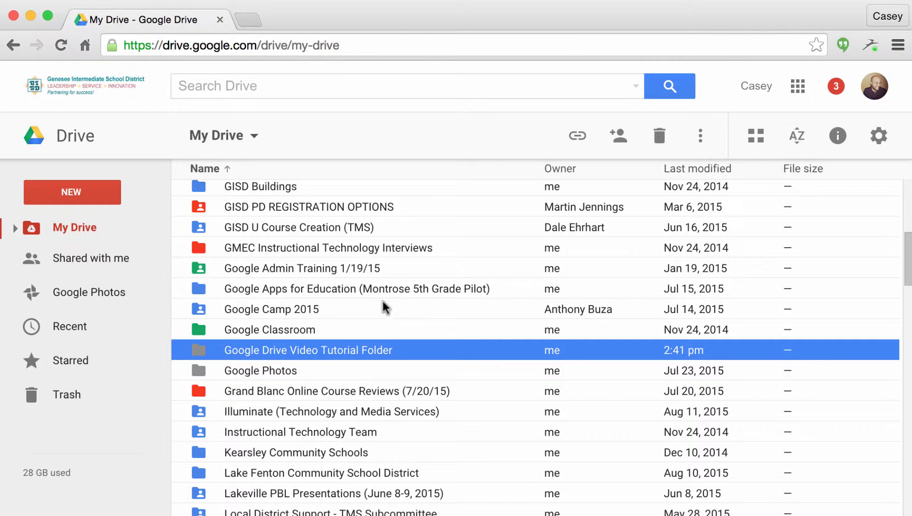
# View the contents of the Google Drive Video Tutorial Folder and return to My Drive.
pyautogui.doubleClick(314, 351)
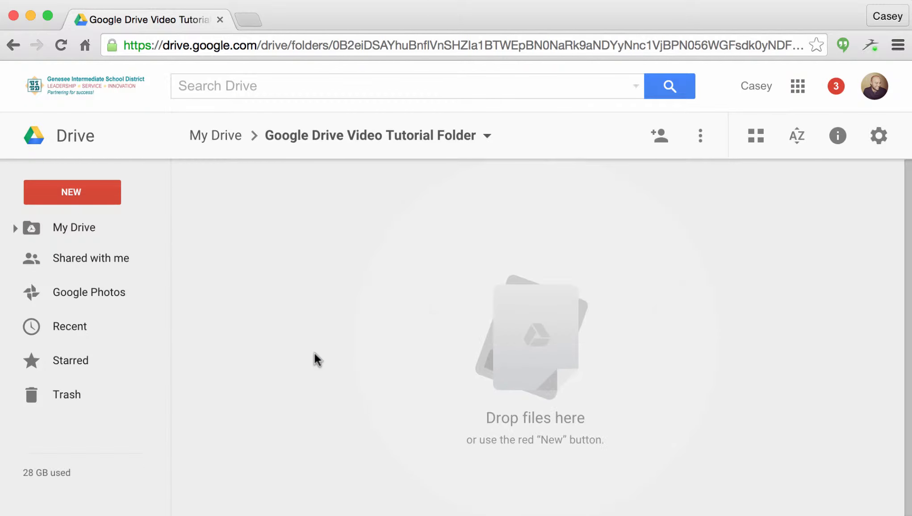
pyautogui.click(223, 139)
pyautogui.scroll(-5, 232, 335)
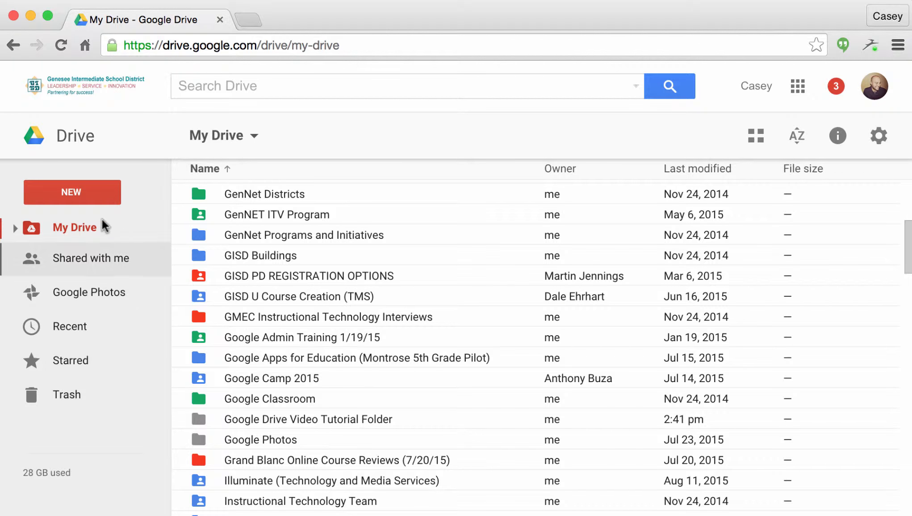
pyautogui.click(77, 200)
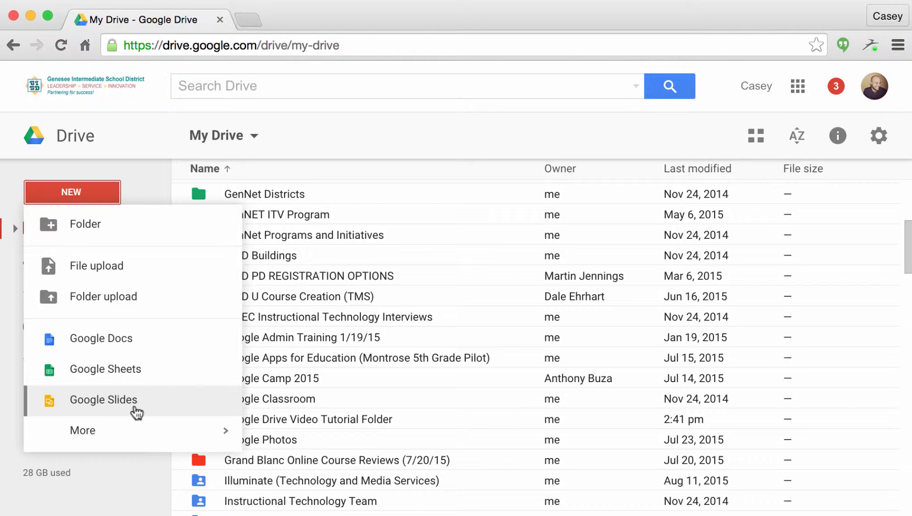
pyautogui.moveTo(131, 436)
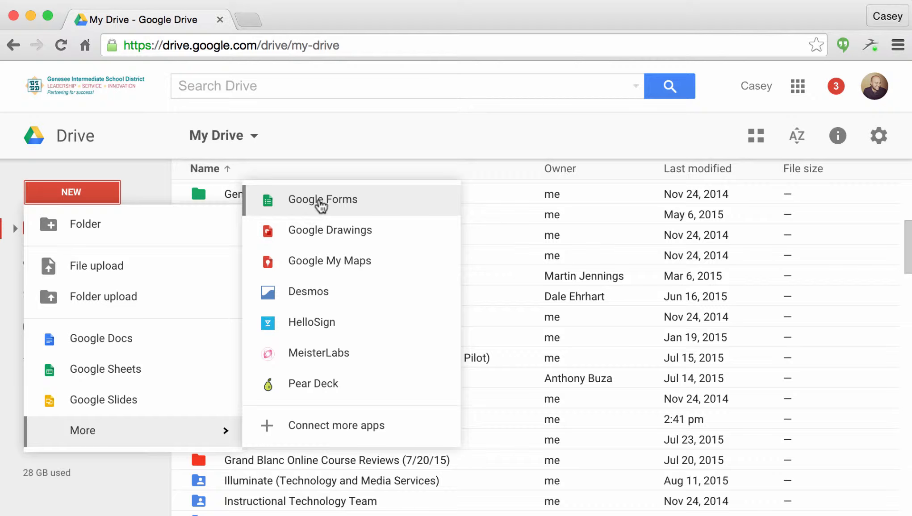
pyautogui.click(319, 126)
# Start sharing the Google Drive Video Tutorial Folder and add a suggested contact as a recipient.
pyautogui.scroll(-3, 346, 317)
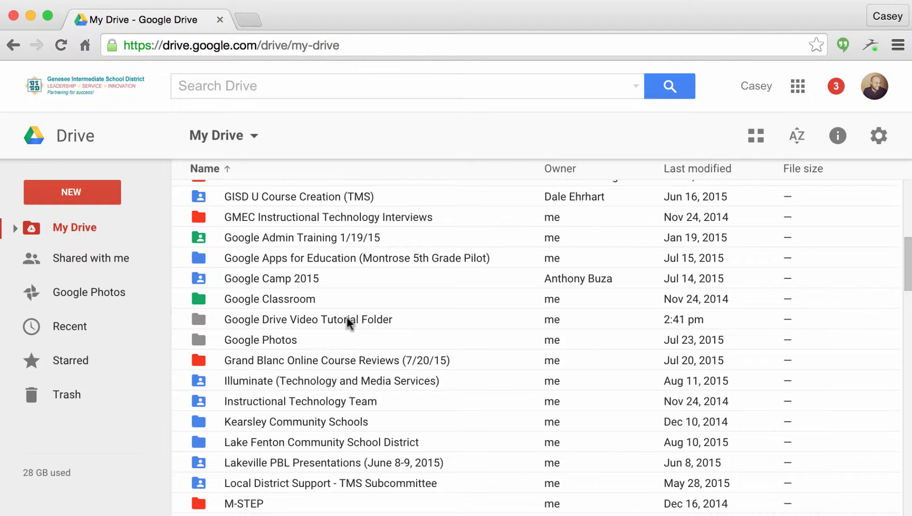
pyautogui.click(347, 320)
pyautogui.rightClick(378, 319)
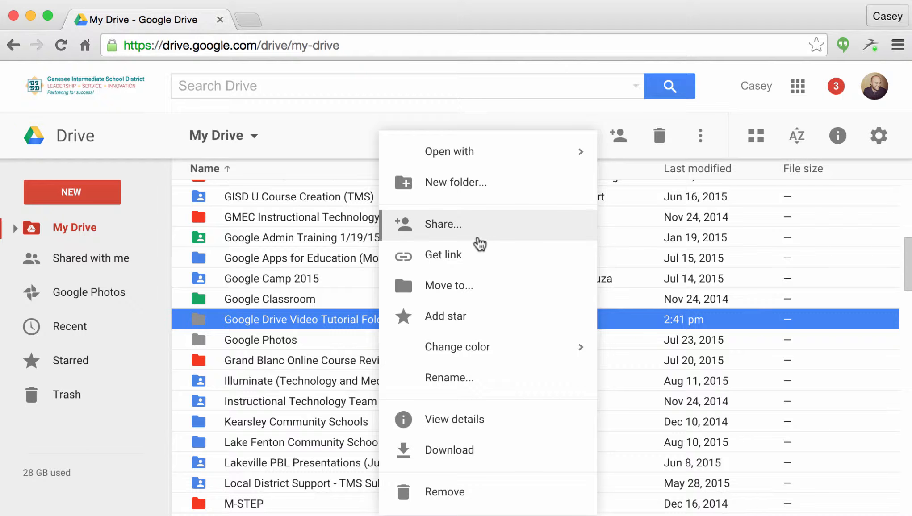
pyautogui.click(496, 226)
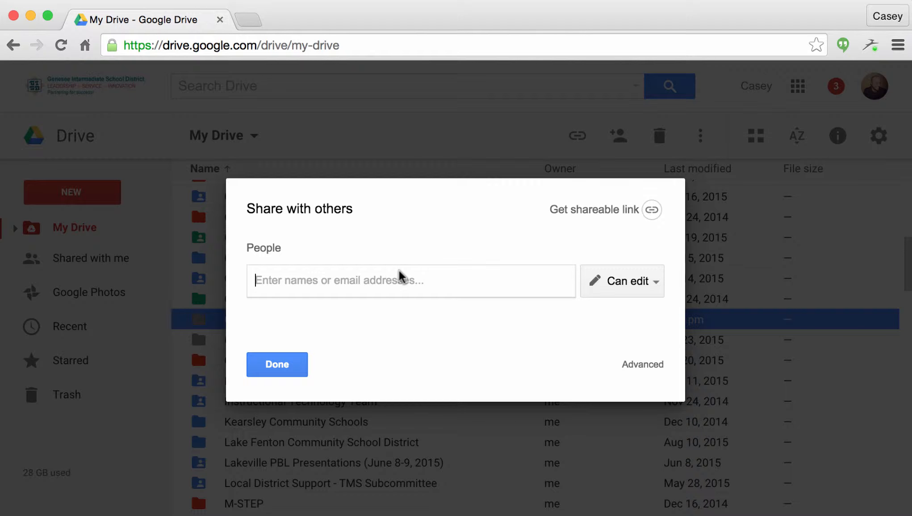
pyautogui.write('d')
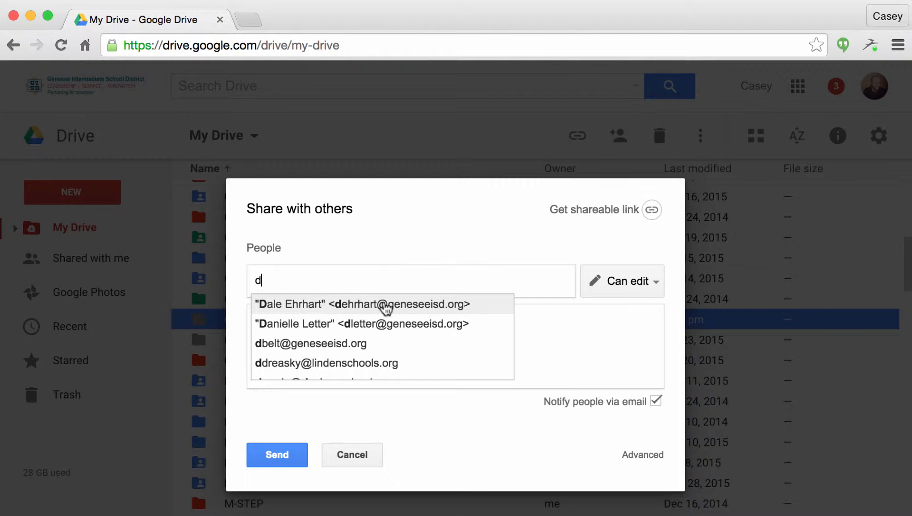
pyautogui.click(385, 306)
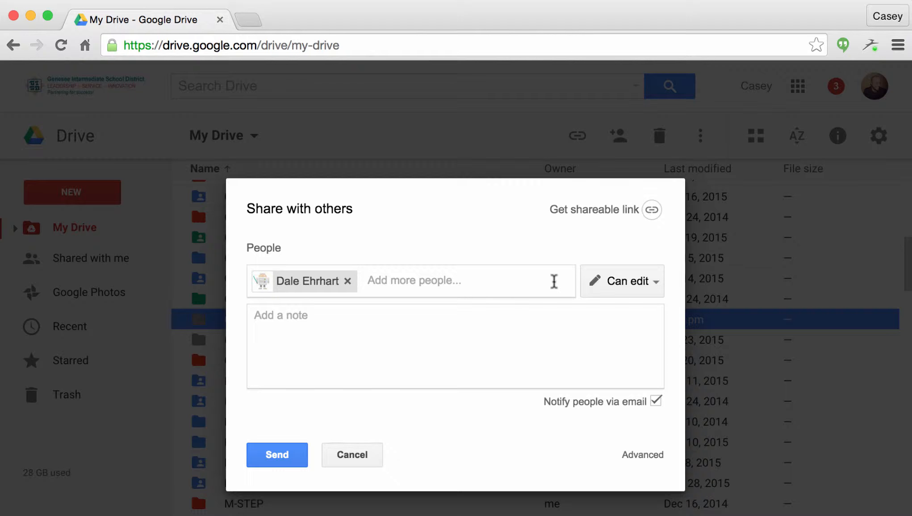
# Review the access level choices for the recipient and turn off notifying people via email.
pyautogui.click(590, 281)
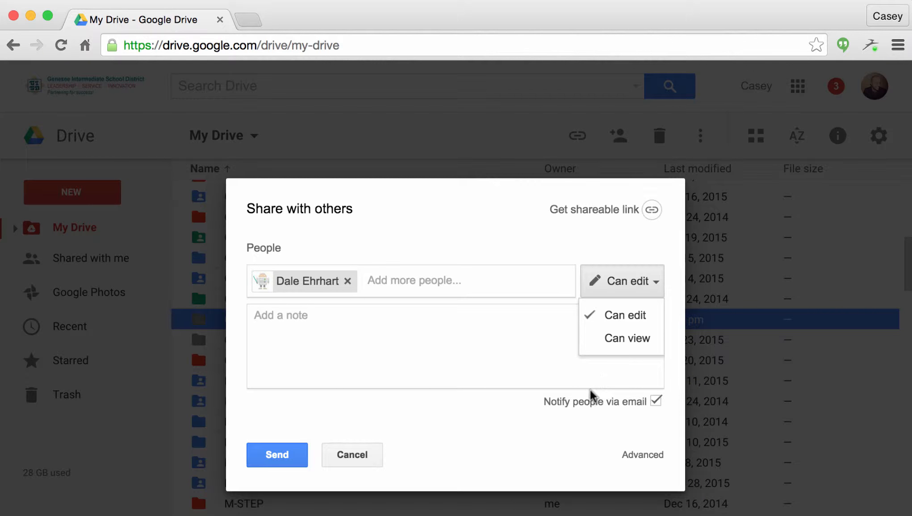
pyautogui.click(577, 414)
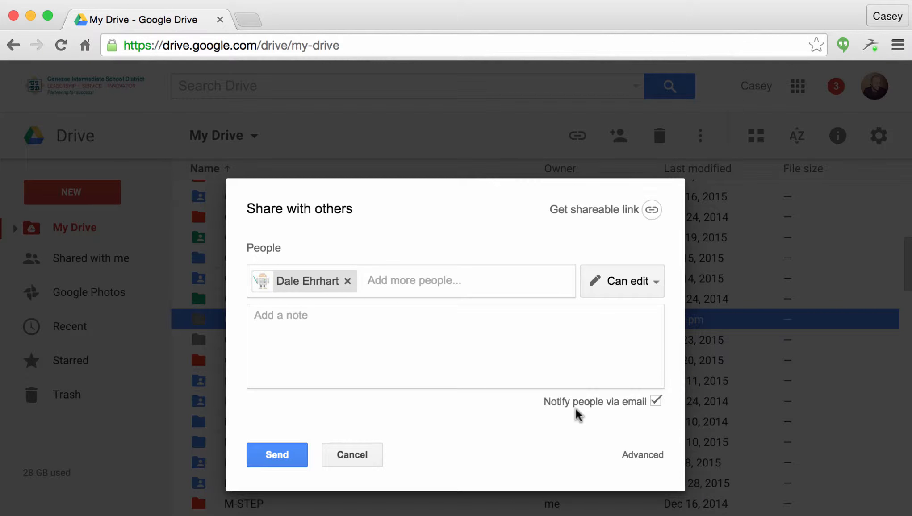
pyautogui.click(655, 402)
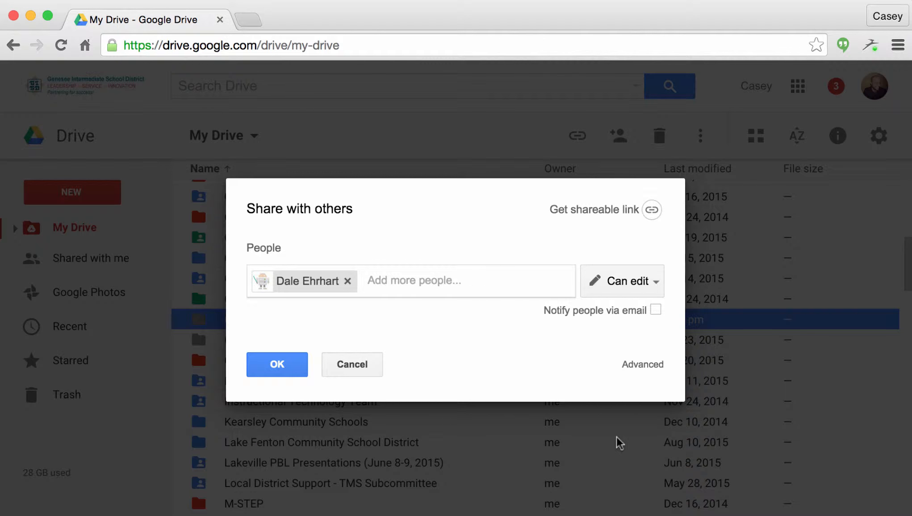
# Confirm sharing the folder without sending email invitations, and reload My Drive to check the Google Drive Video Tutorial Folder's icon.
pyautogui.click(290, 357)
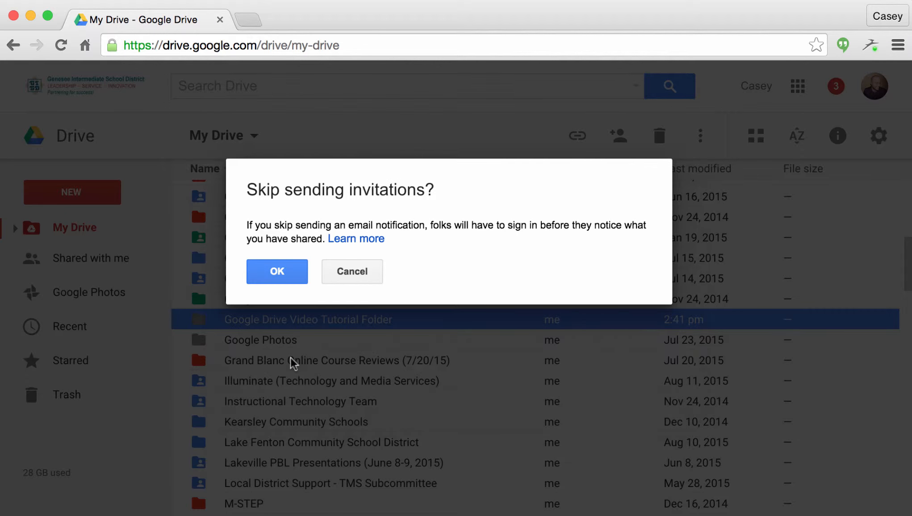
pyautogui.click(275, 277)
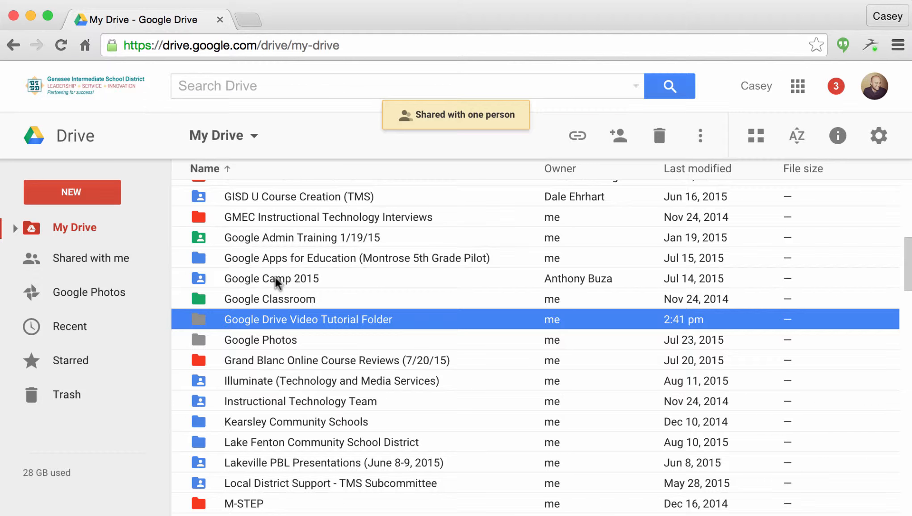
pyautogui.click(230, 341)
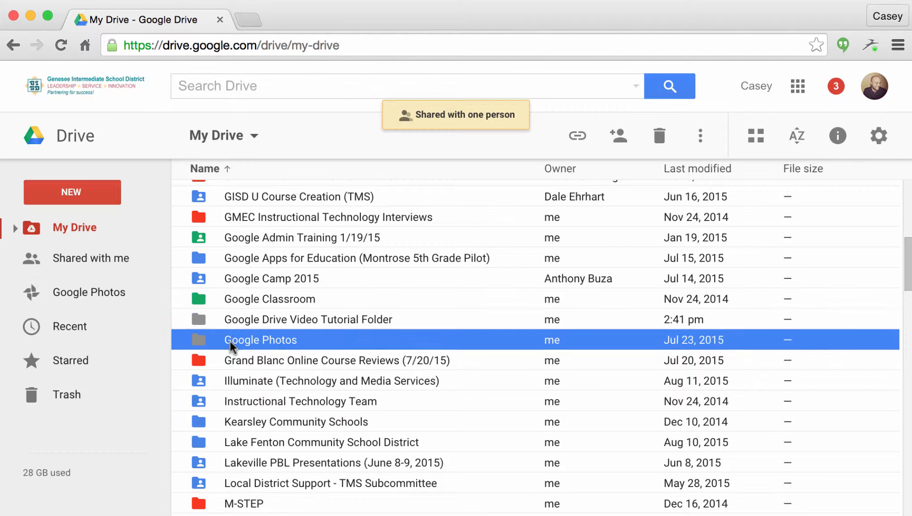
pyautogui.click(220, 317)
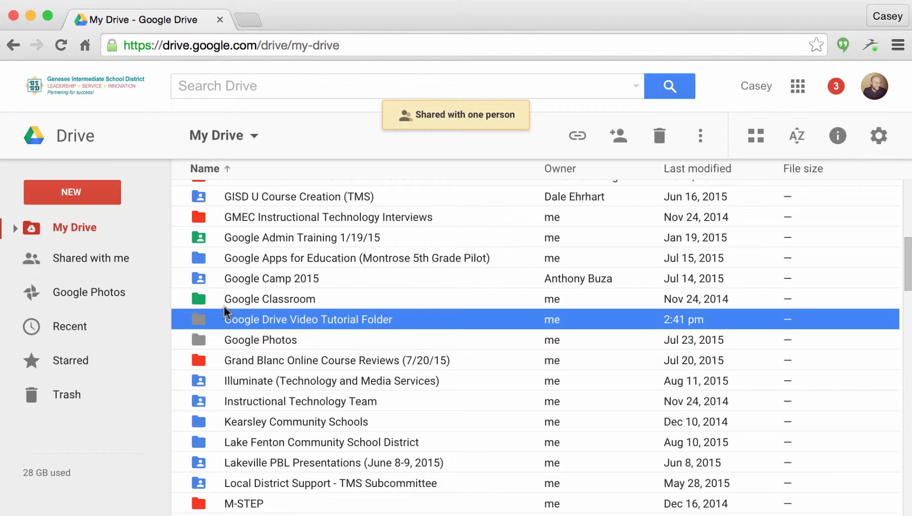
pyautogui.click(70, 51)
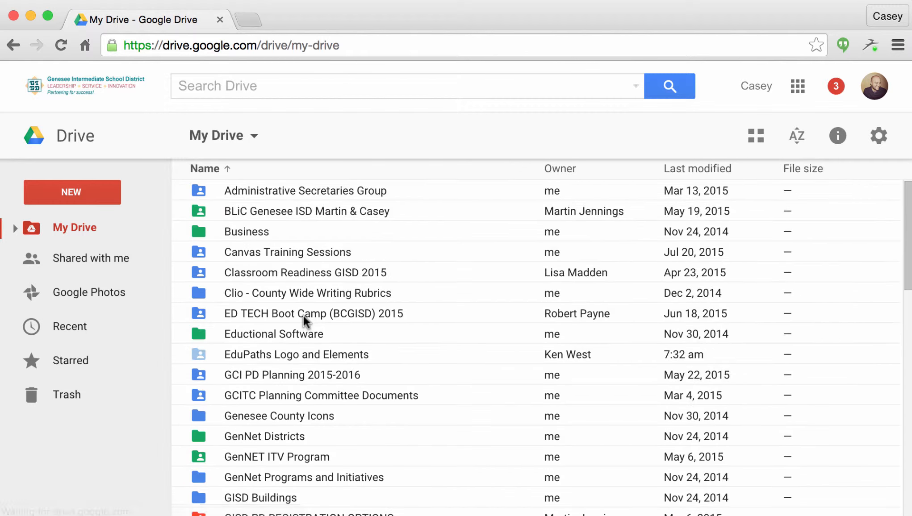
pyautogui.scroll(-5, 303, 316)
pyautogui.scroll(-2, 303, 316)
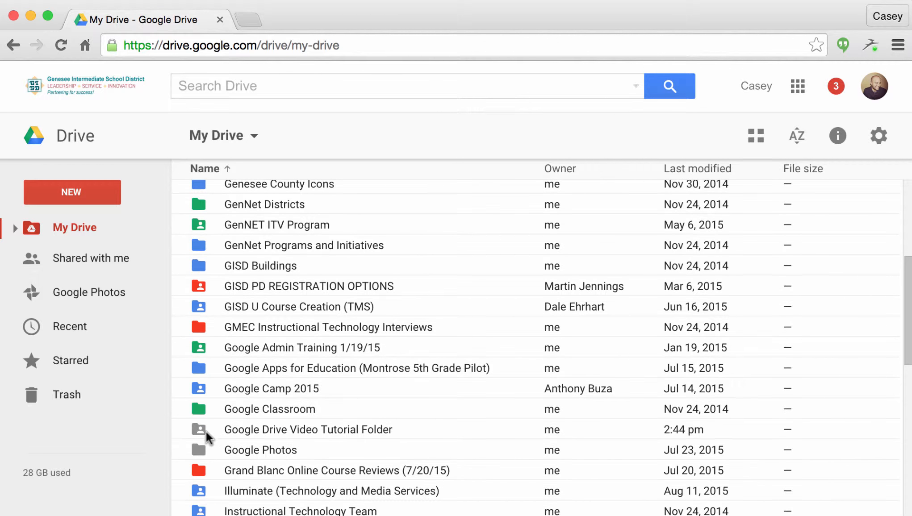
# Open the link sharing options in the advanced sharing settings of the Google Drive Video Tutorial Folder.
pyautogui.click(431, 430)
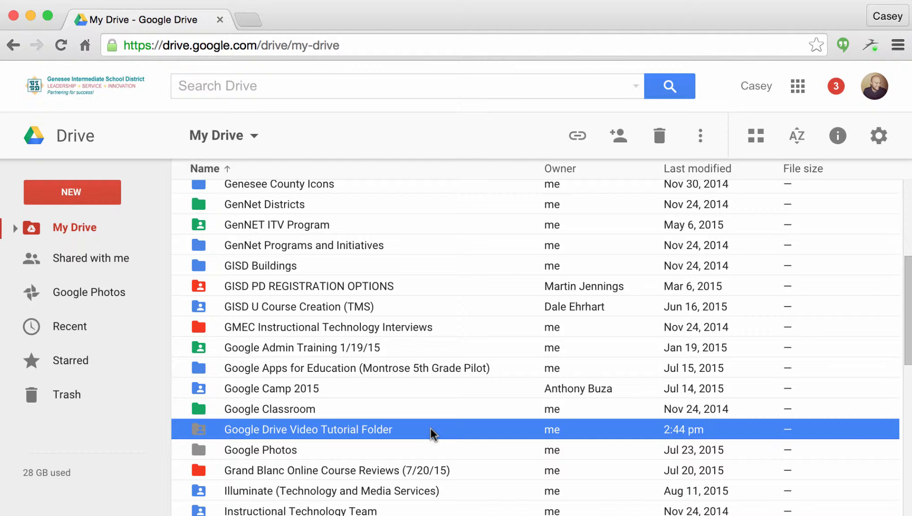
pyautogui.rightClick(430, 430)
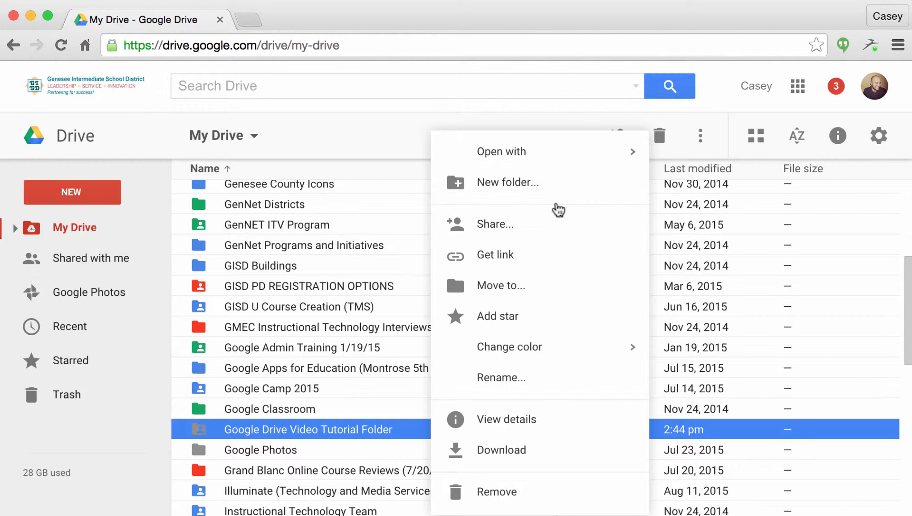
pyautogui.click(553, 224)
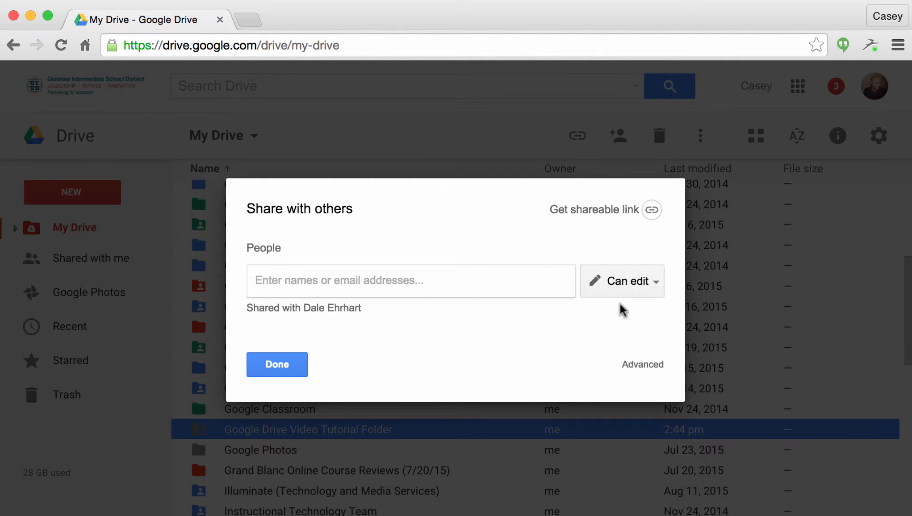
pyautogui.click(646, 366)
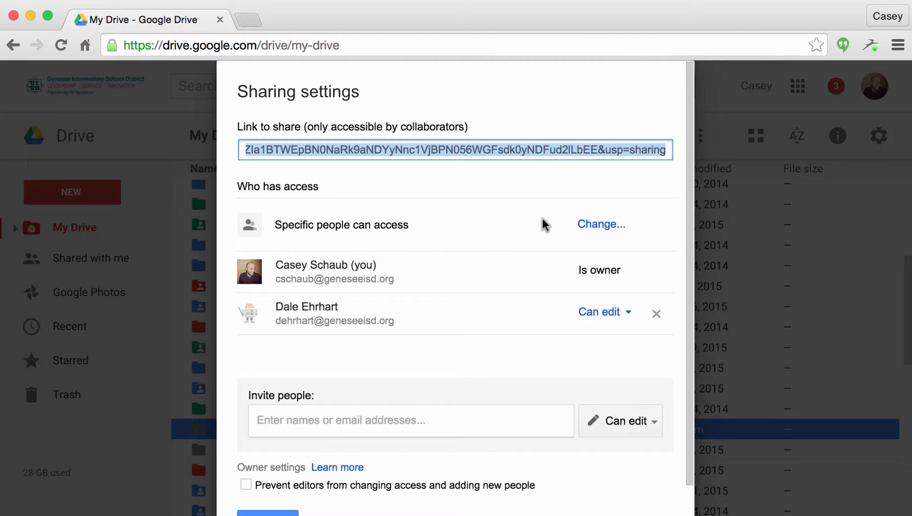
pyautogui.click(590, 225)
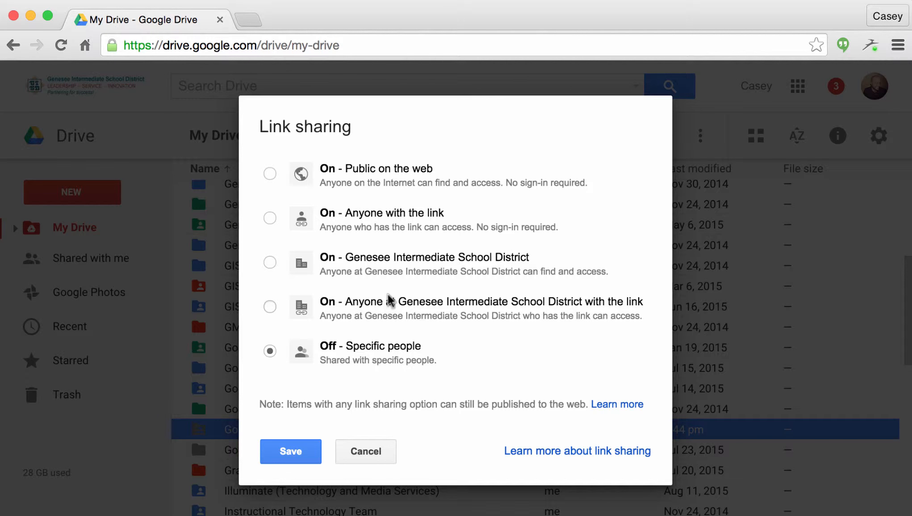
# Examine the "Public on the web" and "Anyone with the link" sharing options together with their access levels.
pyautogui.click(270, 174)
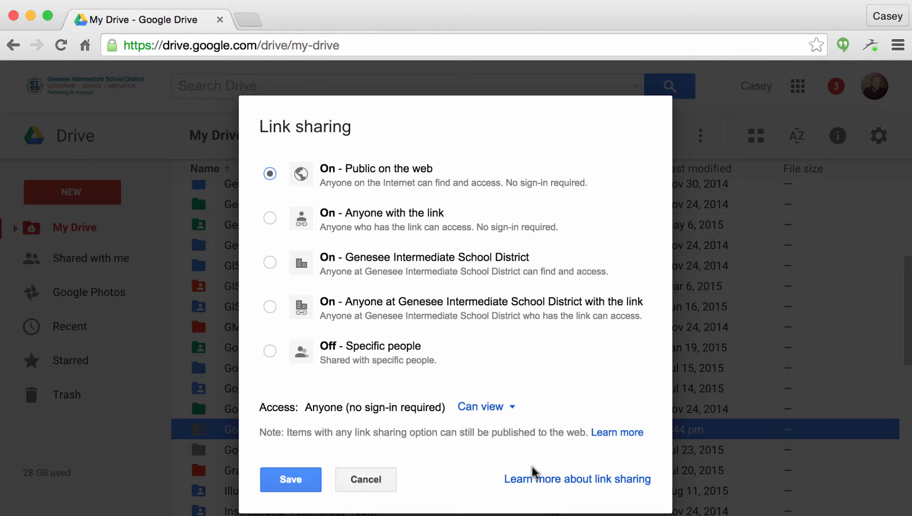
pyautogui.click(506, 421)
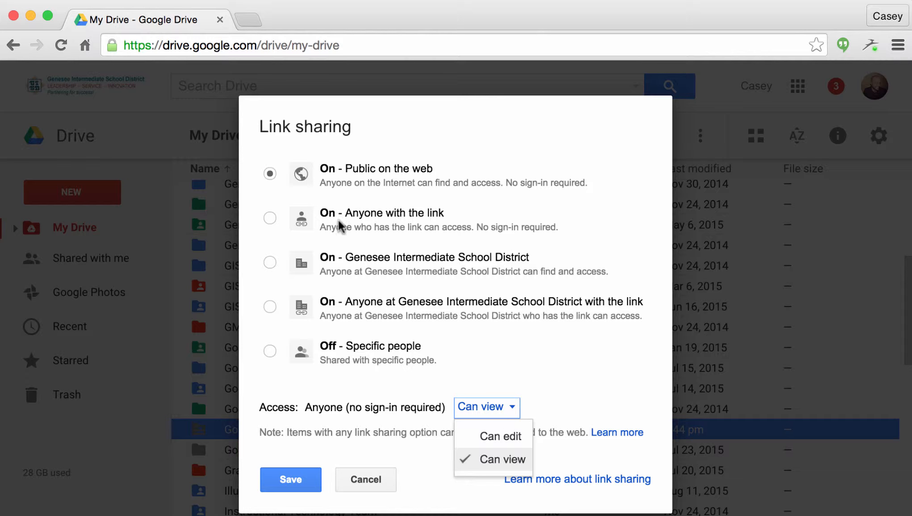
pyautogui.click(268, 217)
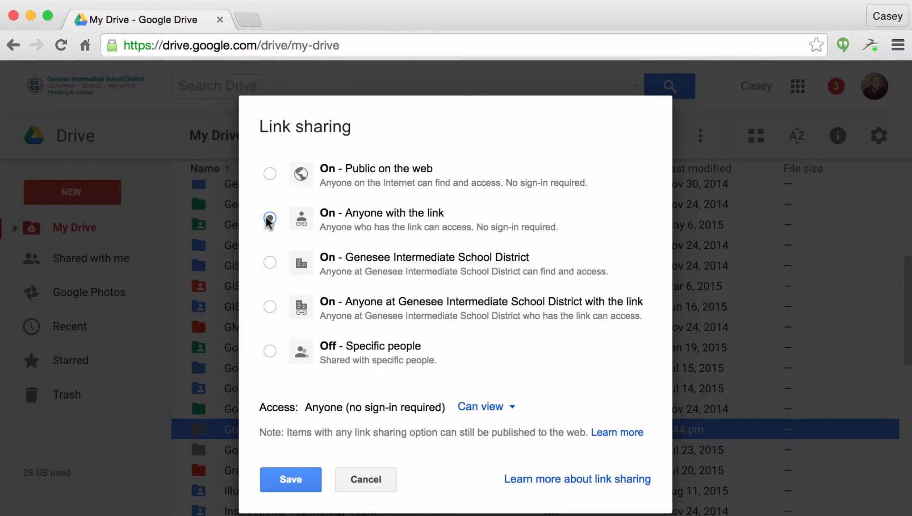
pyautogui.click(477, 408)
pyautogui.click(477, 407)
# Examine both Genesee Intermediate School District link sharing options, and save link sharing as "Off - Specific people".
pyautogui.click(270, 262)
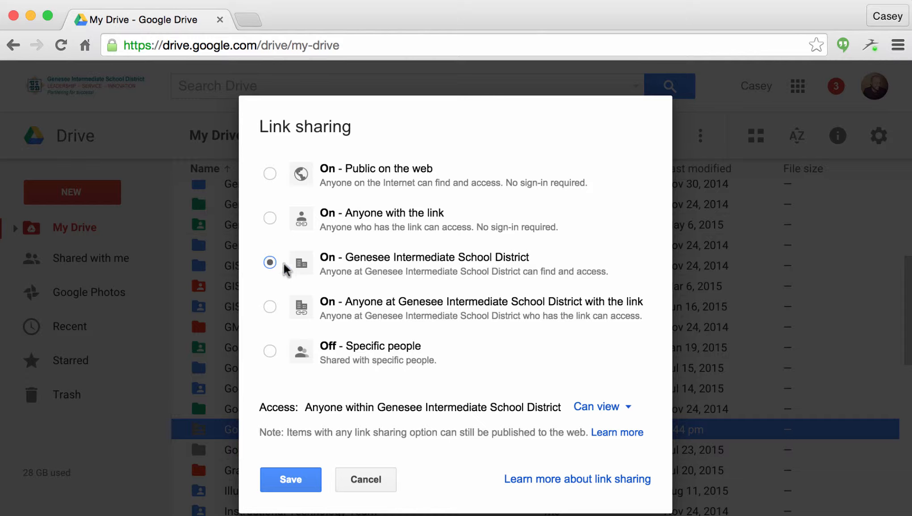
pyautogui.click(580, 404)
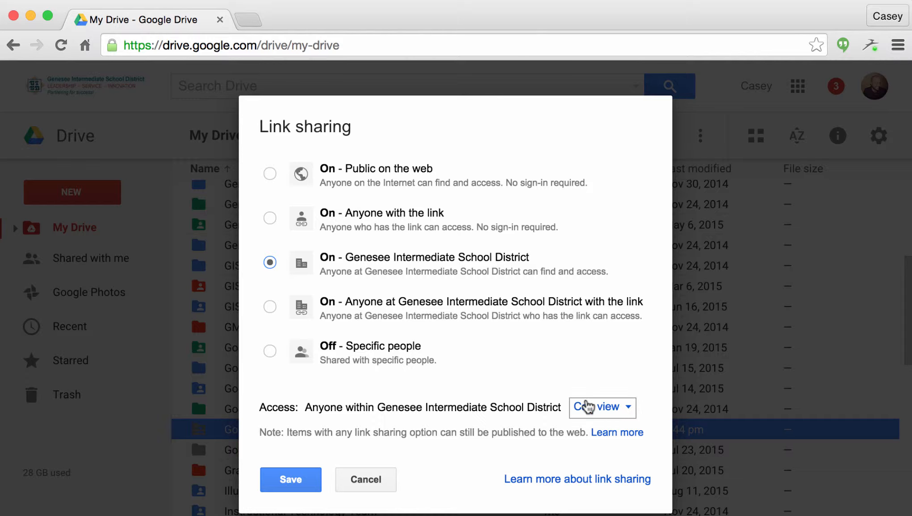
pyautogui.click(573, 387)
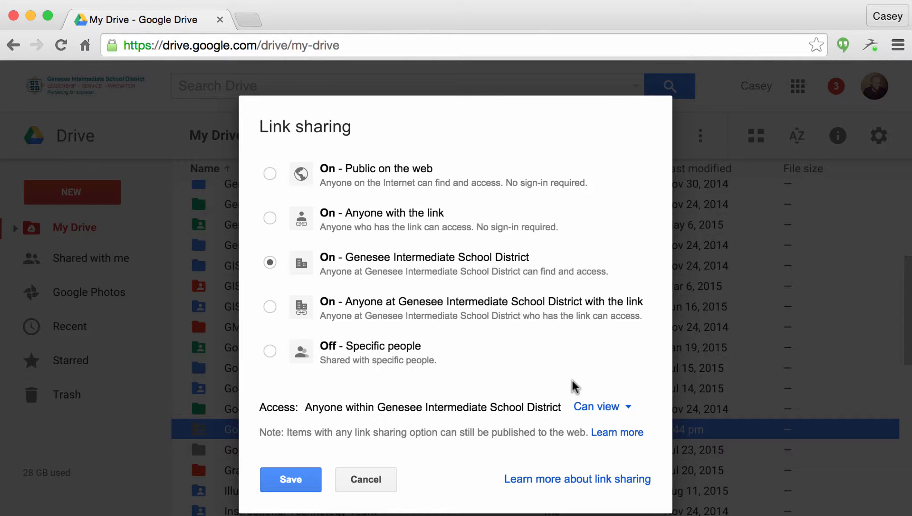
pyautogui.click(270, 307)
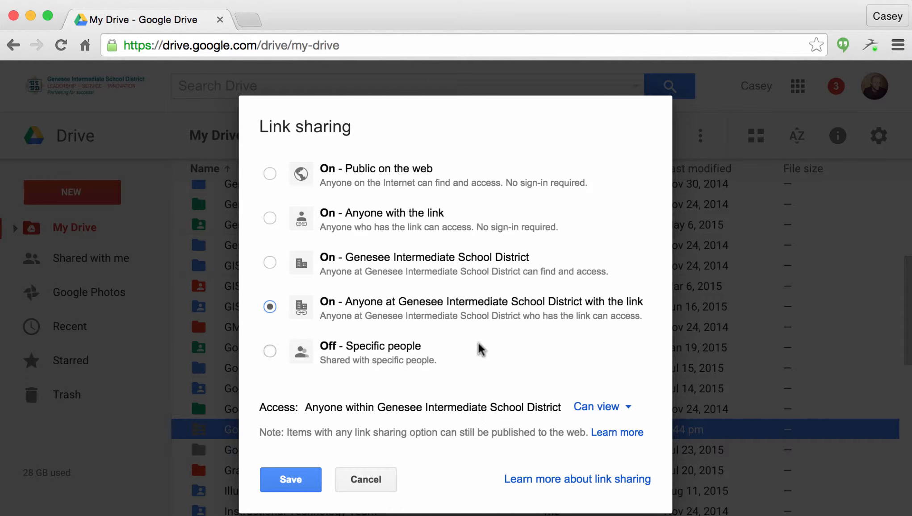
pyautogui.click(597, 405)
pyautogui.click(542, 359)
pyautogui.click(543, 360)
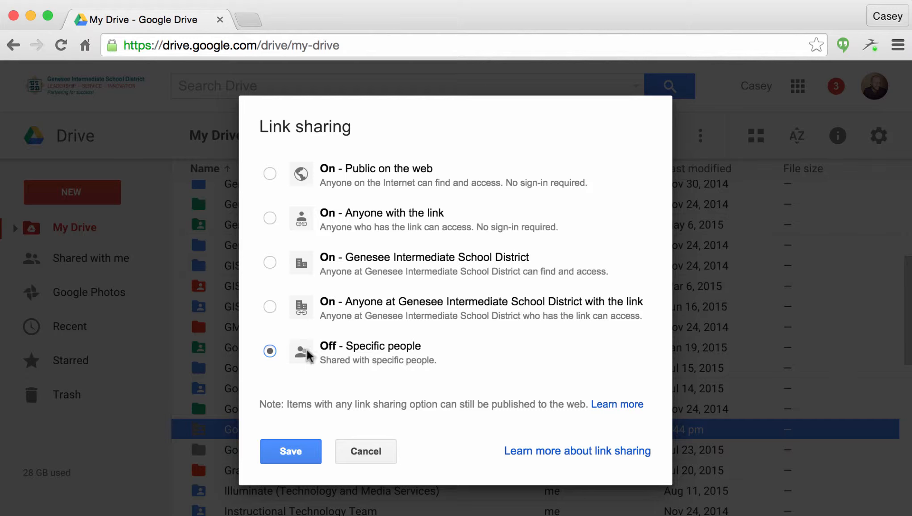
pyautogui.click(288, 448)
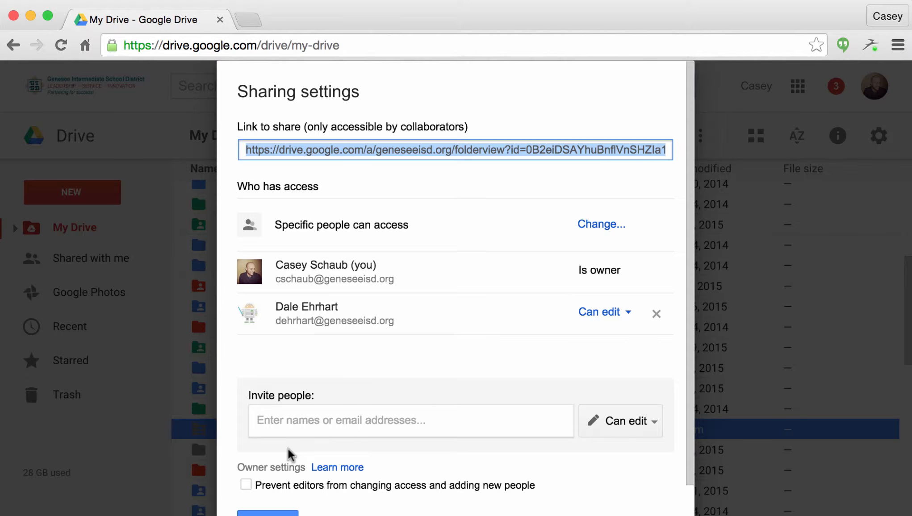
# Review the access levels available for the added collaborator and close the sharing settings without changing them.
pyautogui.scroll(-2, 288, 448)
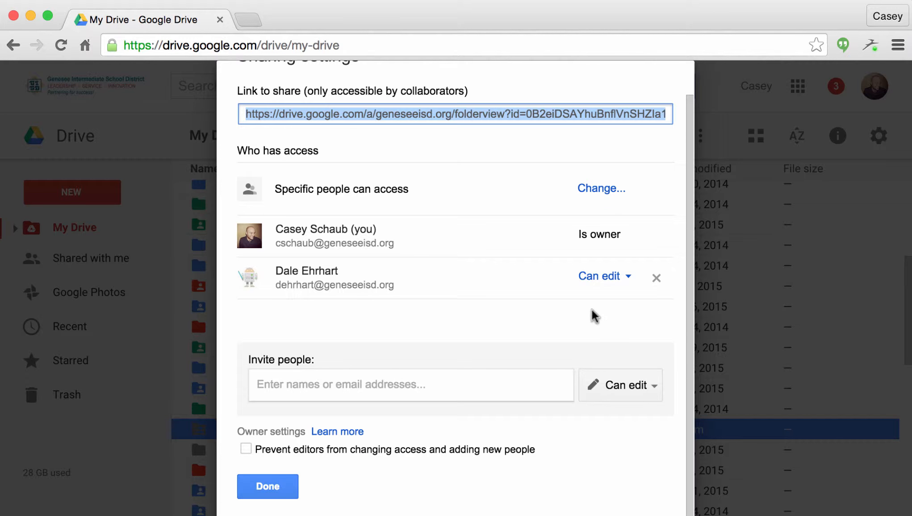
pyautogui.click(627, 279)
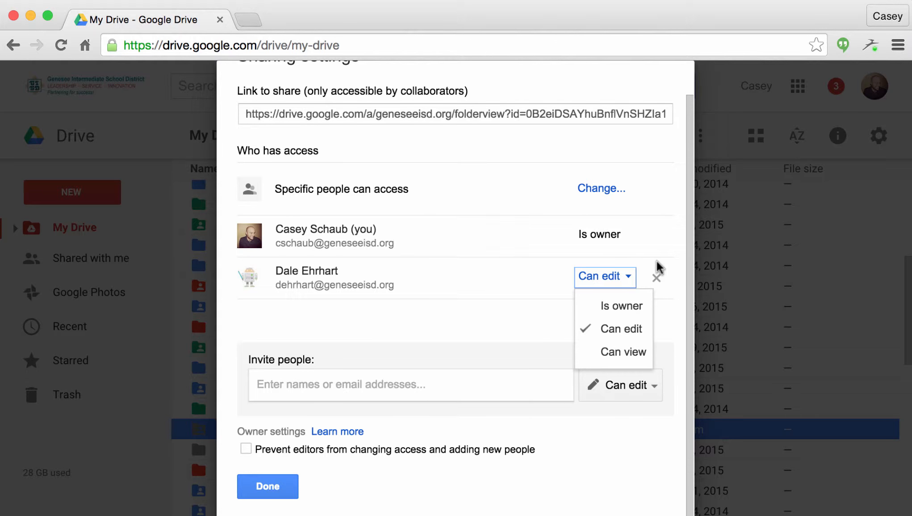
pyautogui.click(525, 285)
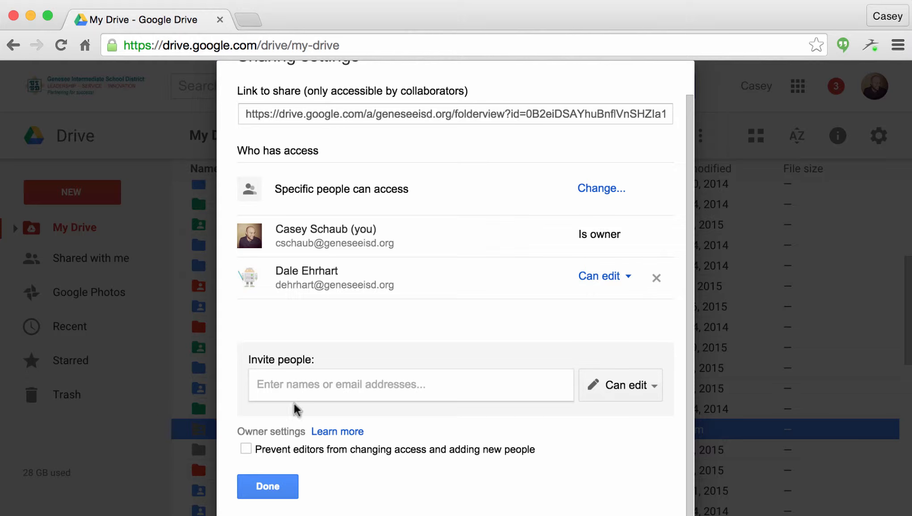
pyautogui.click(278, 486)
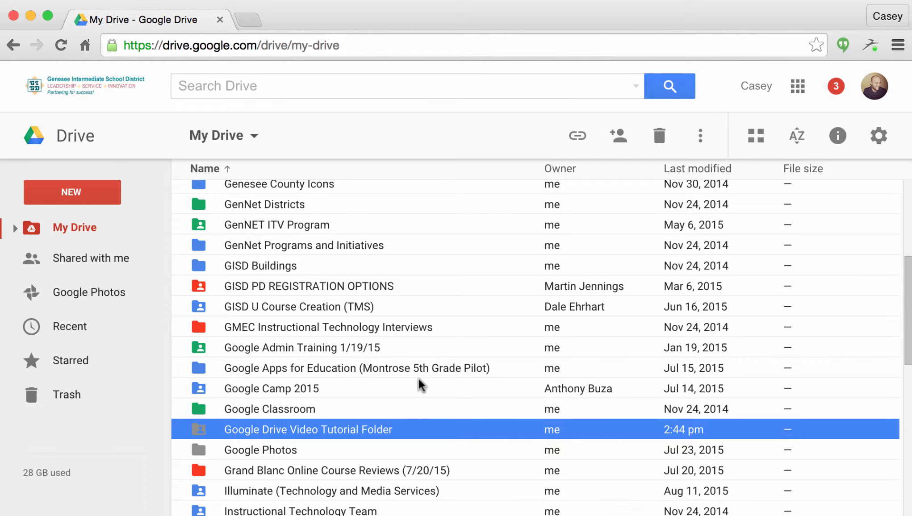
# Get the link to the Google Drive Video Tutorial Folder.
pyautogui.rightClick(427, 431)
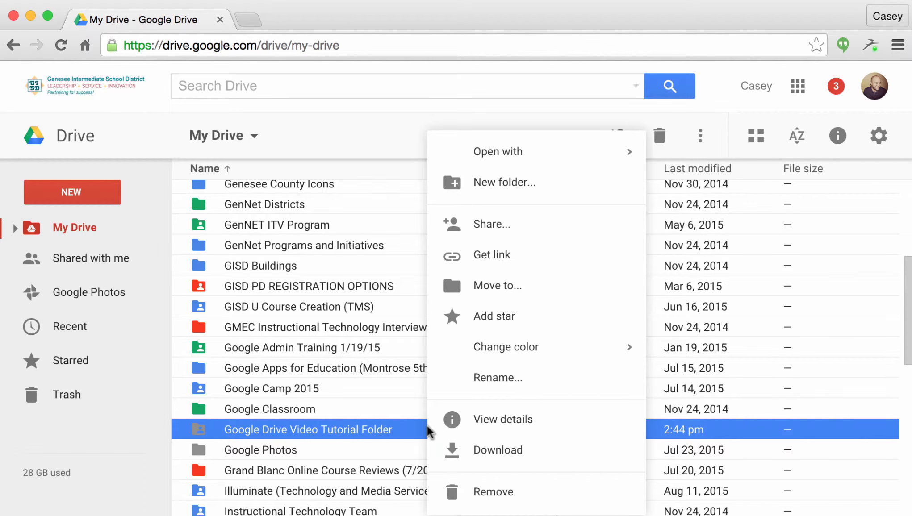
pyautogui.click(517, 252)
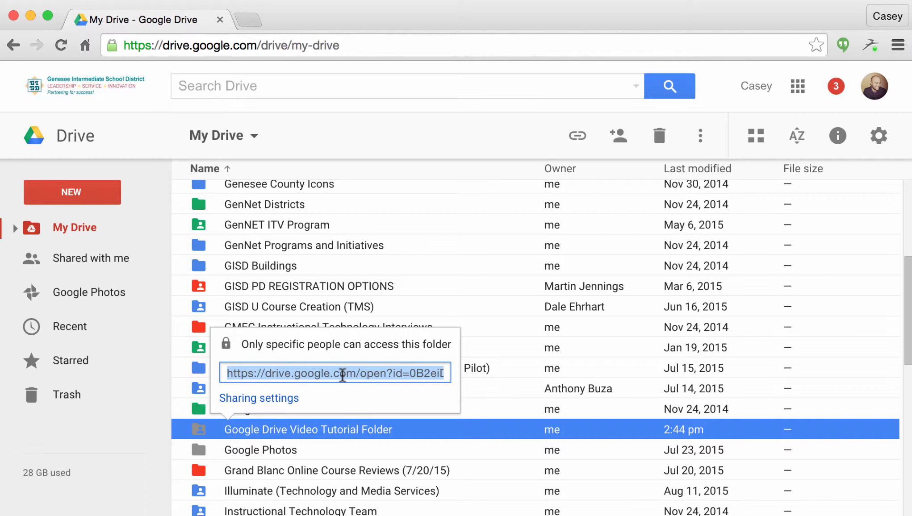
# Browse move destinations for the tutorial folder, including the subfolders of GenNet Programs and Initiatives, and cancel the move.
pyautogui.rightClick(320, 430)
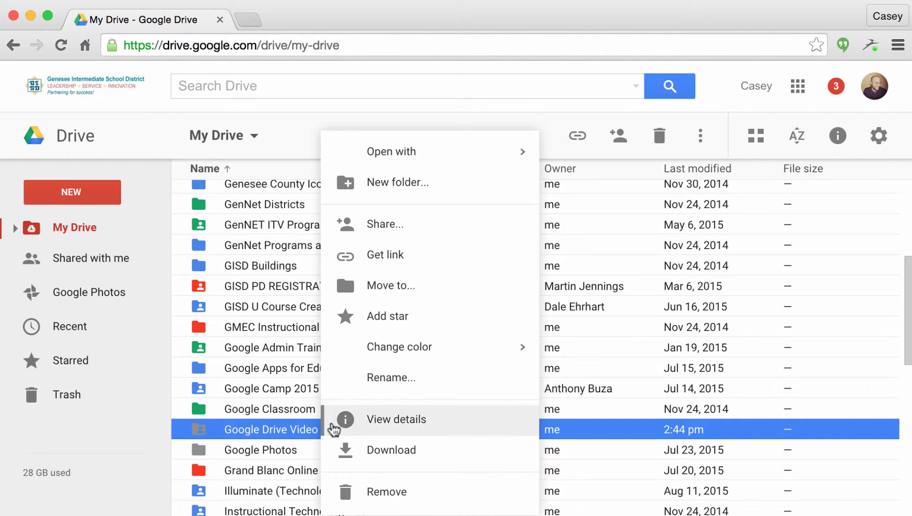
pyautogui.click(414, 297)
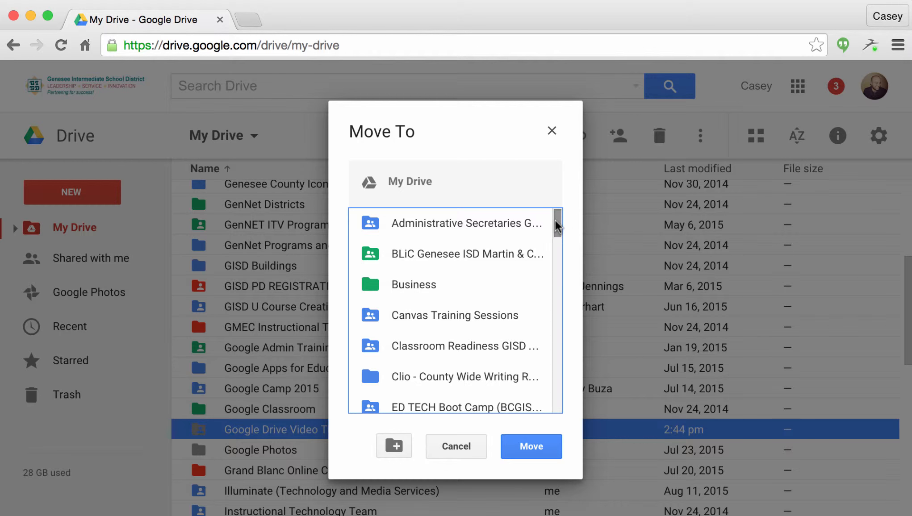
pyautogui.moveTo(555, 220); pyautogui.dragTo(555, 258)
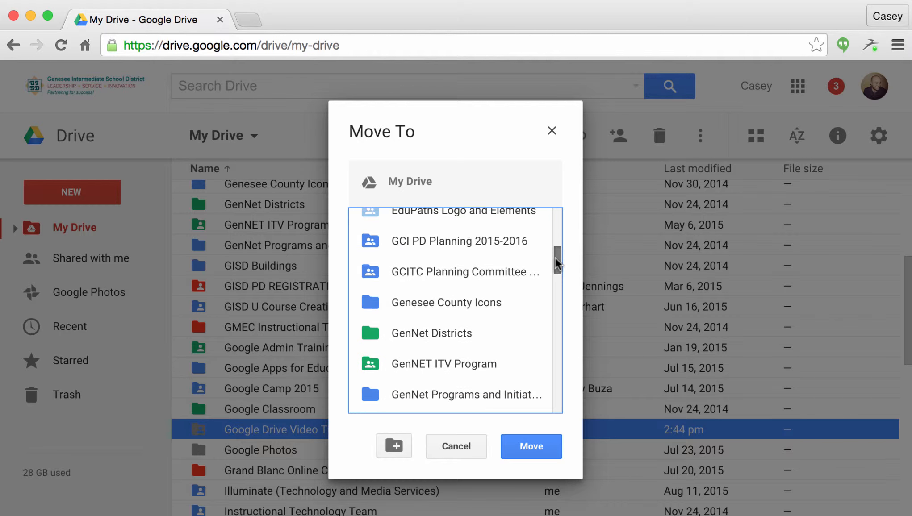
pyautogui.click(470, 403)
pyautogui.scroll(-2, 470, 402)
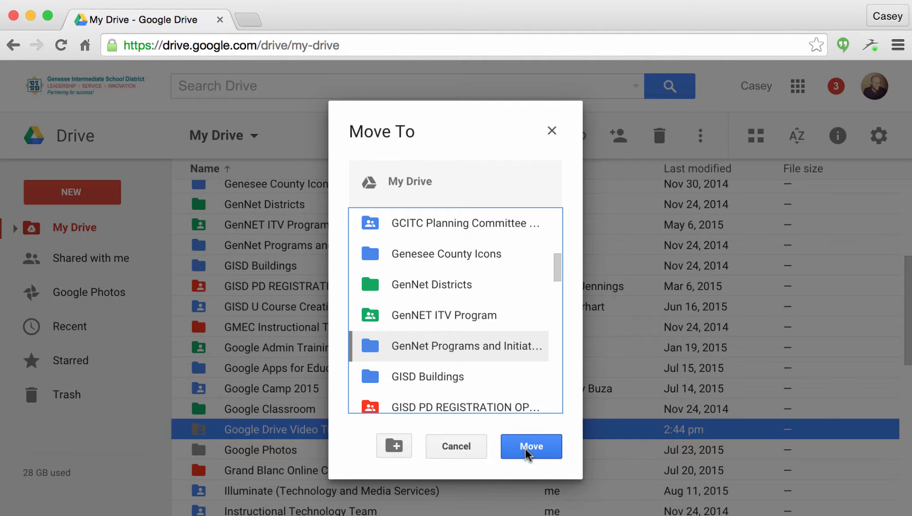
pyautogui.doubleClick(474, 354)
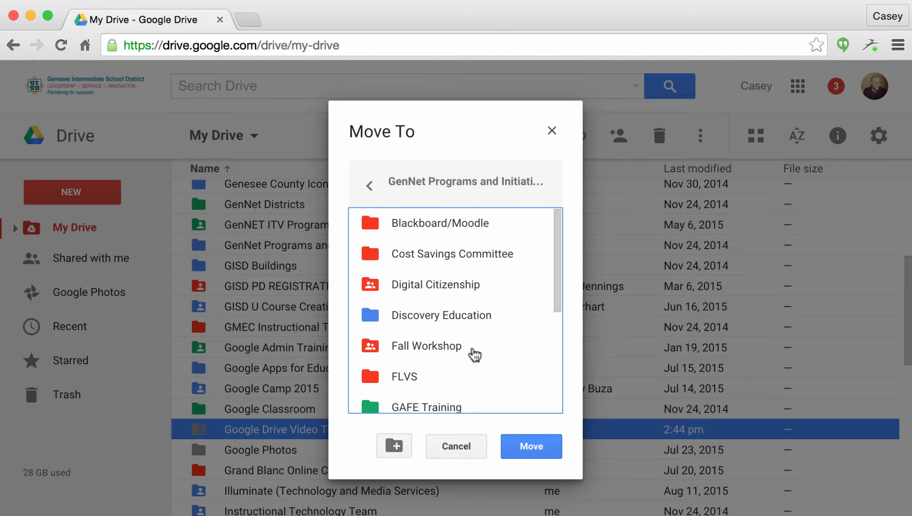
pyautogui.scroll(-3, 467, 244)
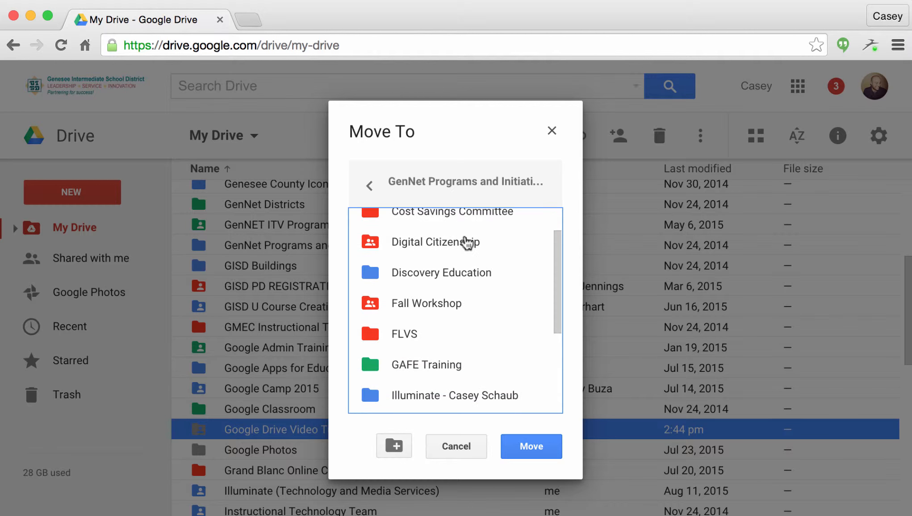
pyautogui.click(467, 354)
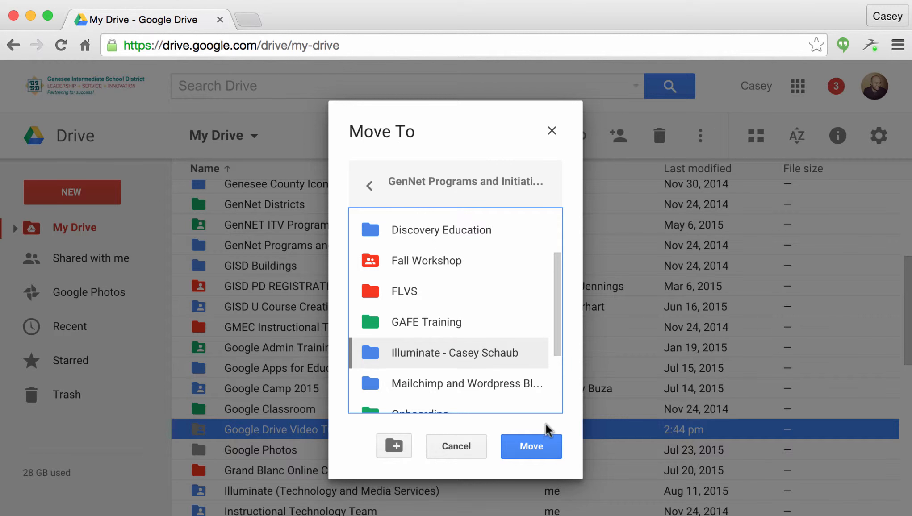
pyautogui.click(476, 448)
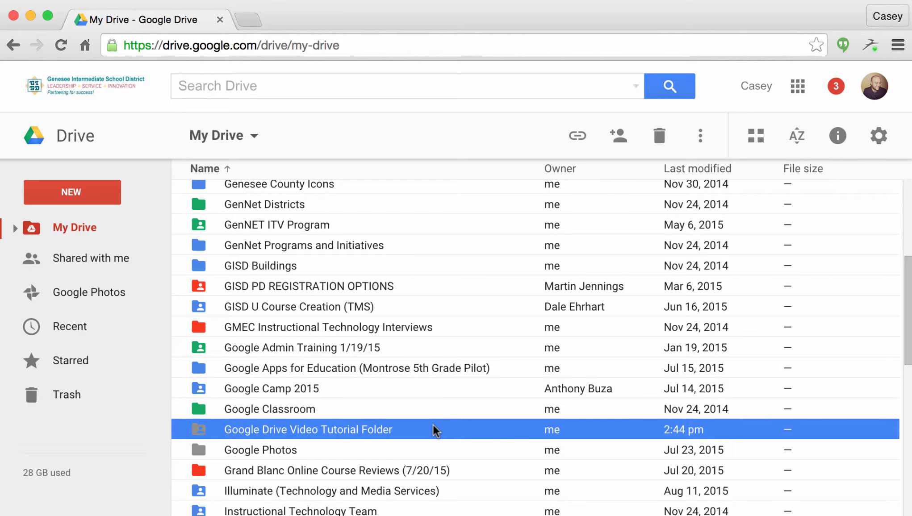
# Star the Google Drive Video Tutorial Folder and view it among the starred items.
pyautogui.rightClick(430, 431)
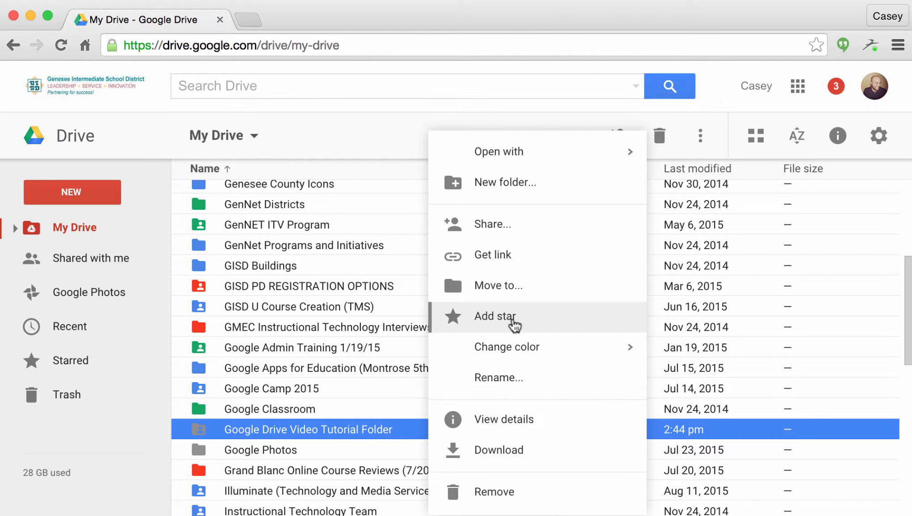
pyautogui.click(513, 318)
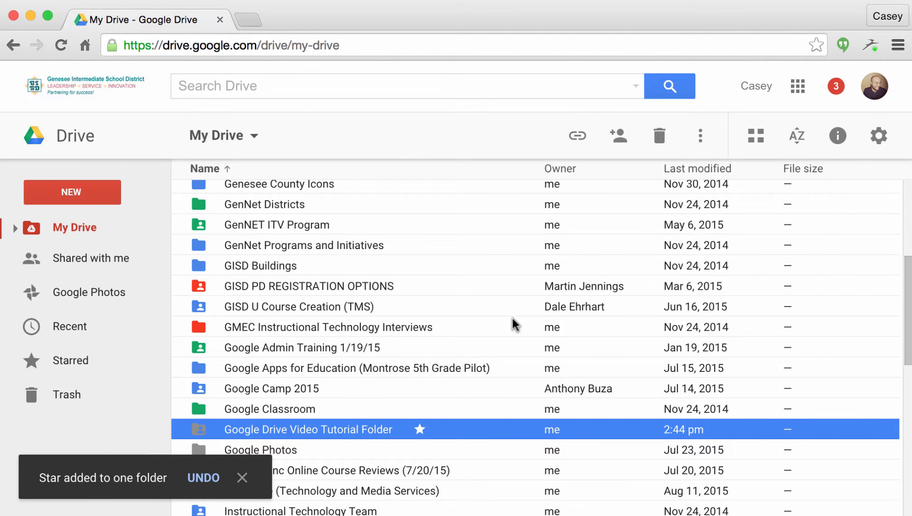
pyautogui.click(106, 363)
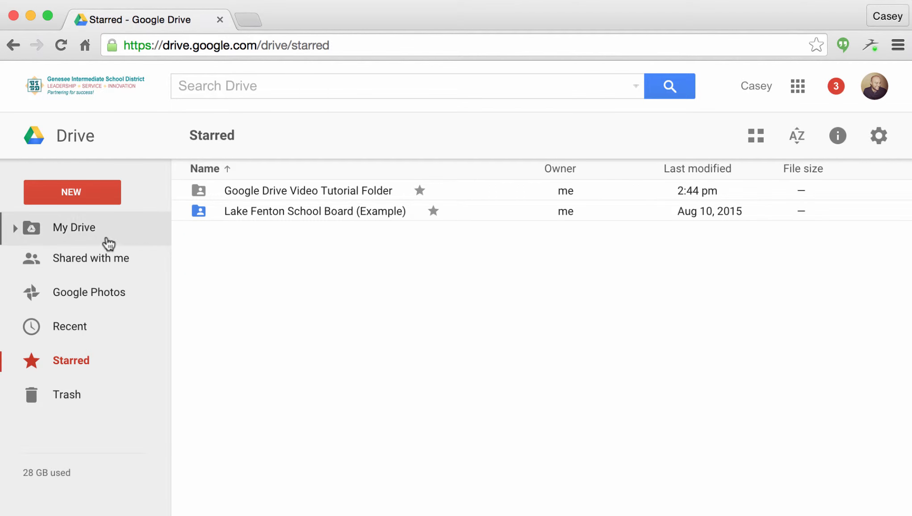
# Return to My Drive and change the color of the Google Drive Video Tutorial Folder to blue.
pyautogui.click(78, 227)
pyautogui.scroll(-3, 318, 294)
pyautogui.scroll(-5, 318, 295)
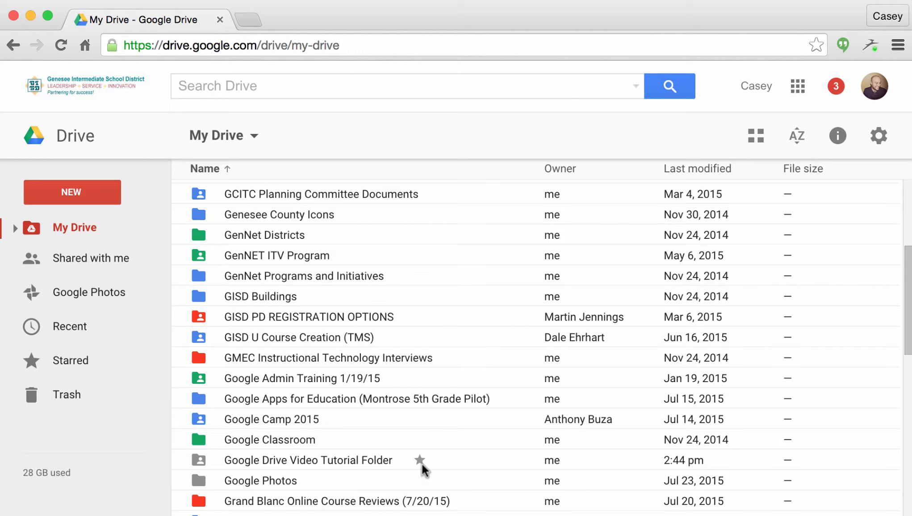
pyautogui.rightClick(346, 456)
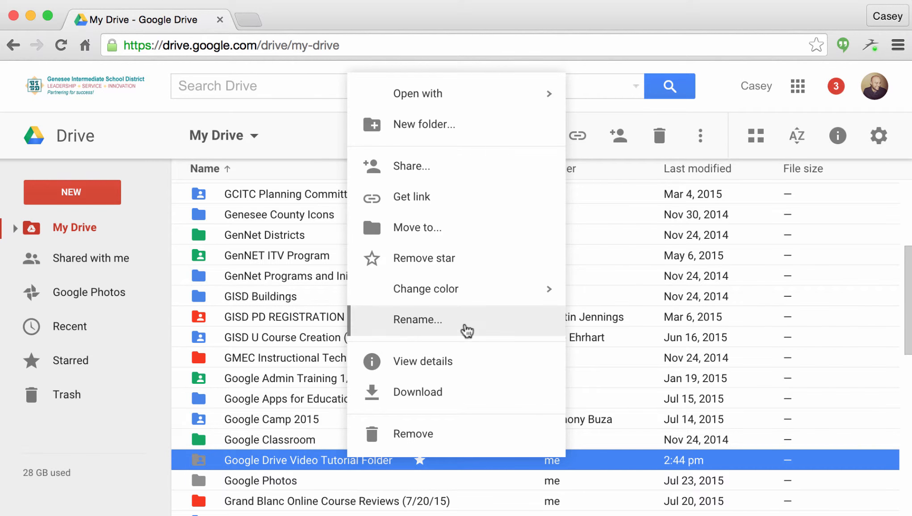
pyautogui.moveTo(485, 301)
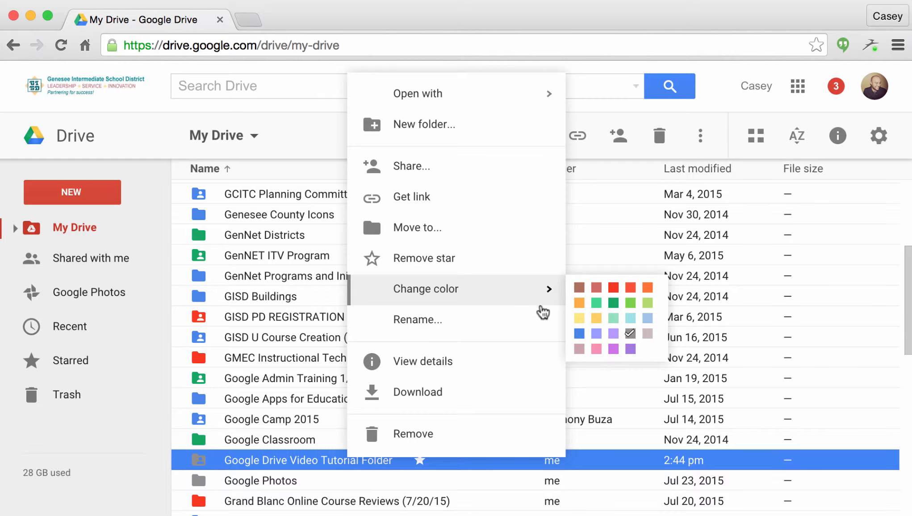
pyautogui.click(579, 334)
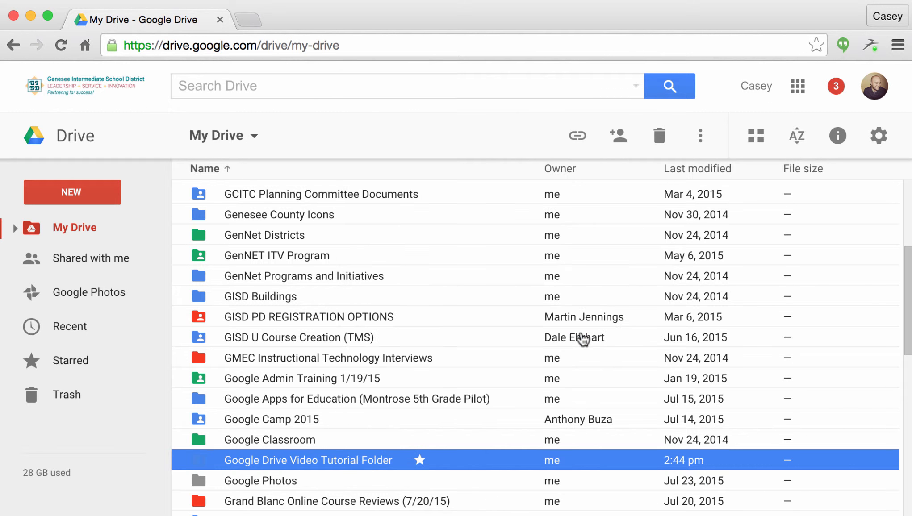
# Examine the tutorial folder's activity history and its details, including type, location, owner and dates.
pyautogui.rightClick(361, 458)
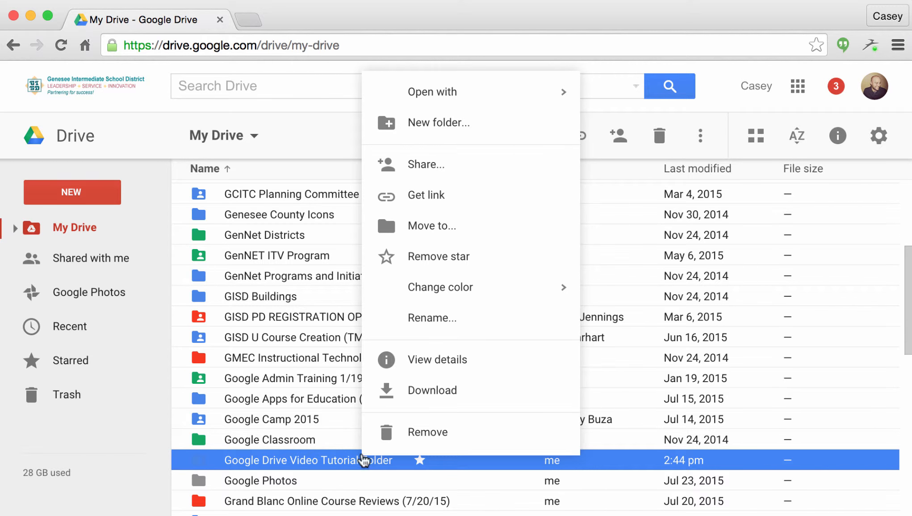
pyautogui.click(440, 360)
pyautogui.scroll(-1, 714, 416)
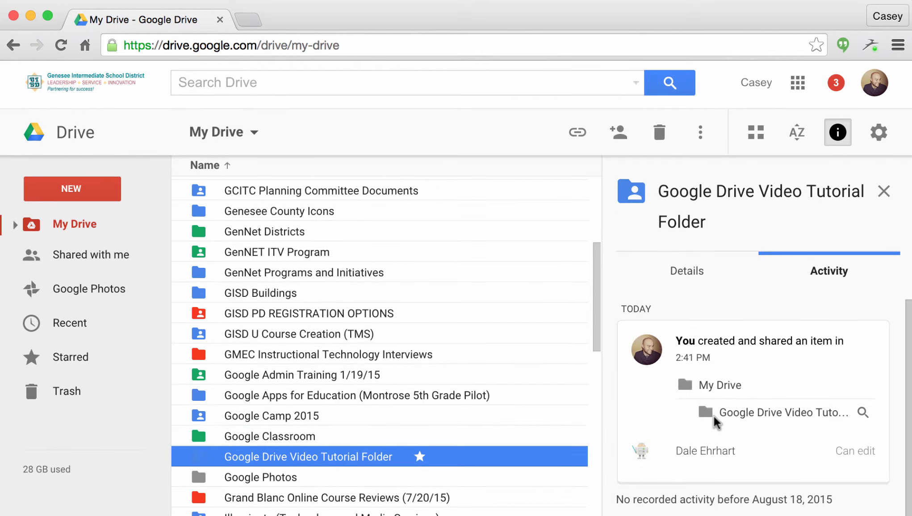
pyautogui.scroll(1, 714, 417)
pyautogui.click(694, 277)
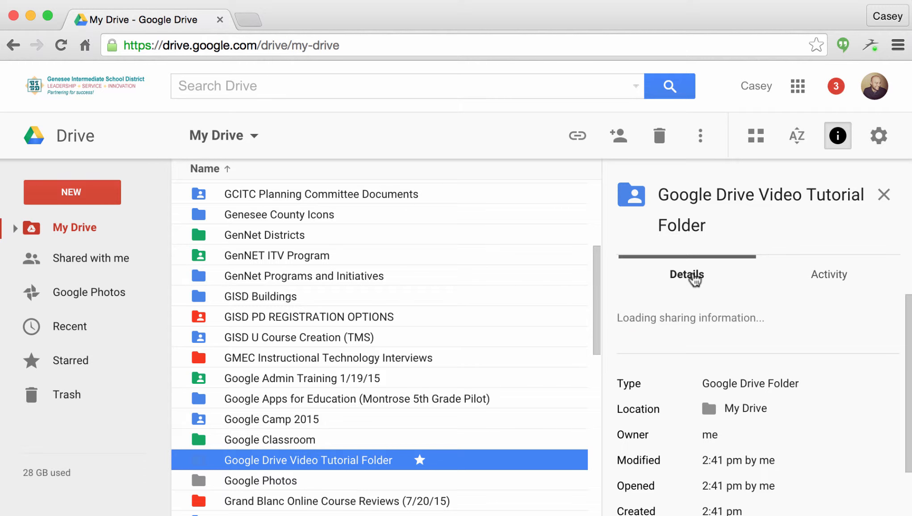
pyautogui.scroll(-3, 810, 392)
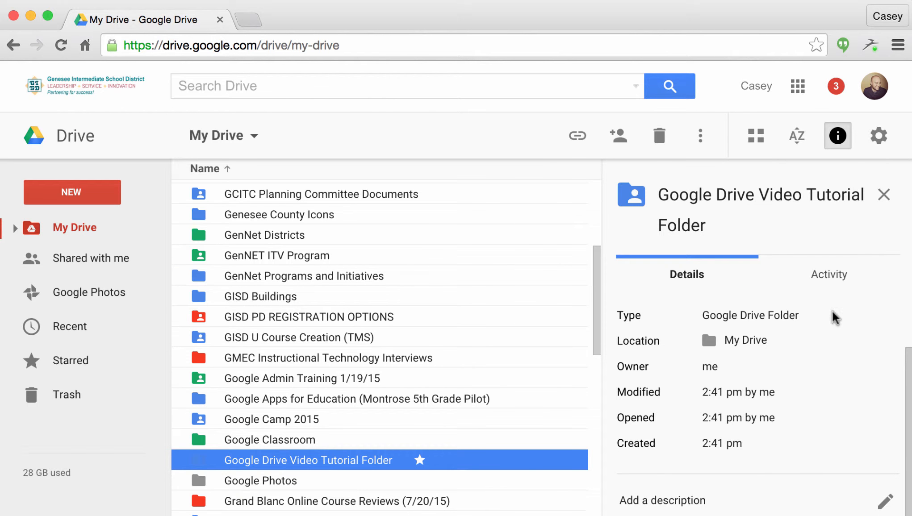
pyautogui.click(835, 275)
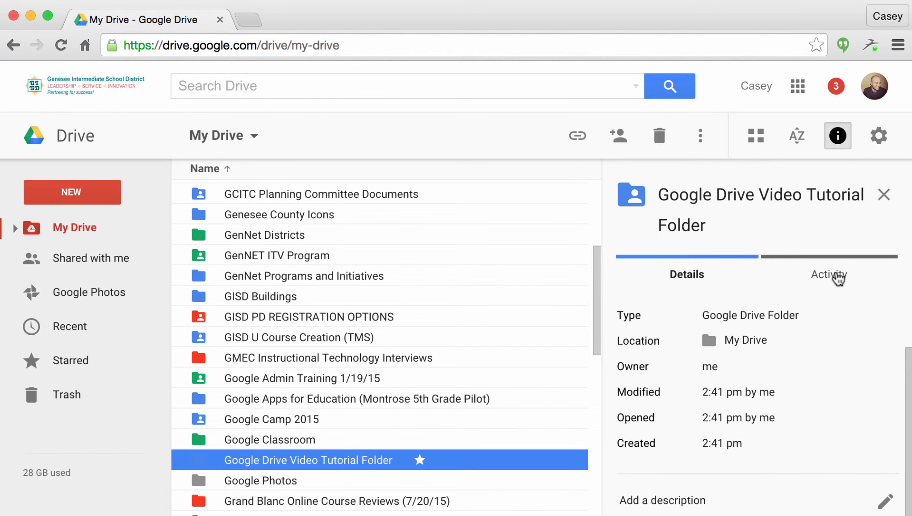
# Close the tutorial folder's details and review the further actions available for the folder without choosing one.
pyautogui.rightClick(504, 455)
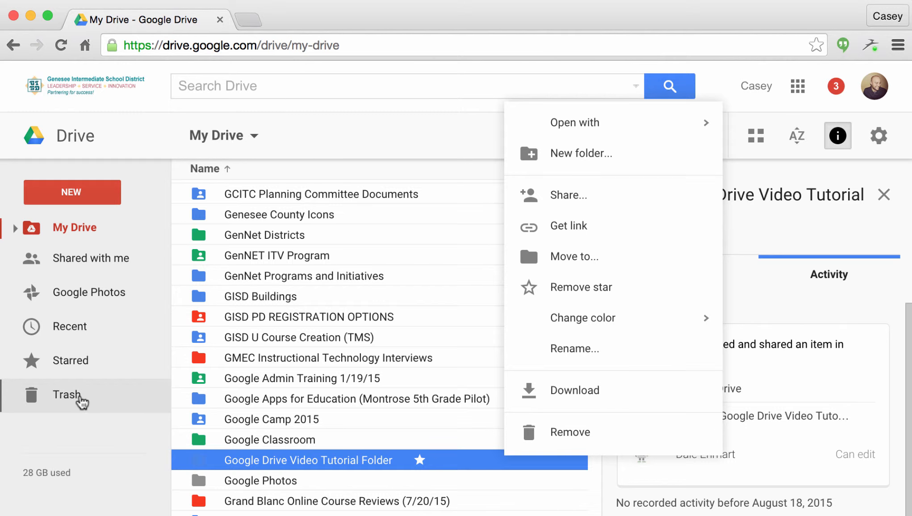
pyautogui.click(465, 463)
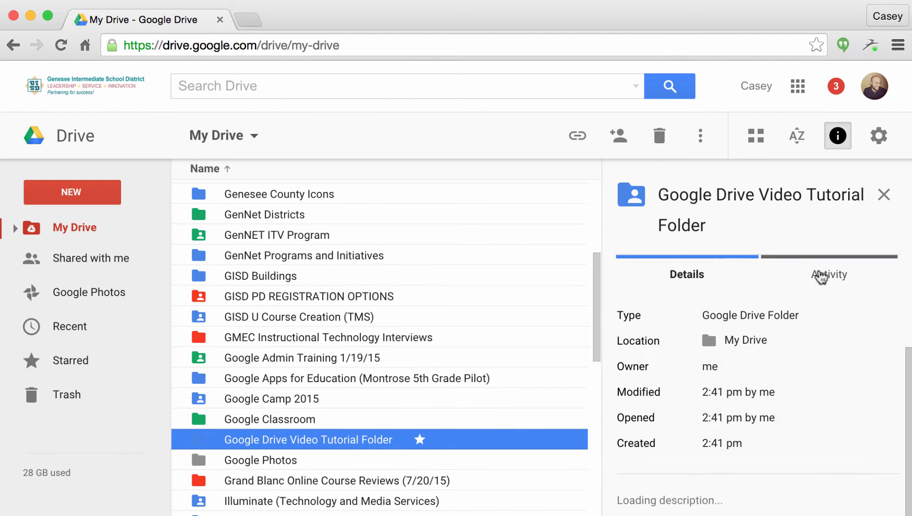
pyautogui.click(882, 196)
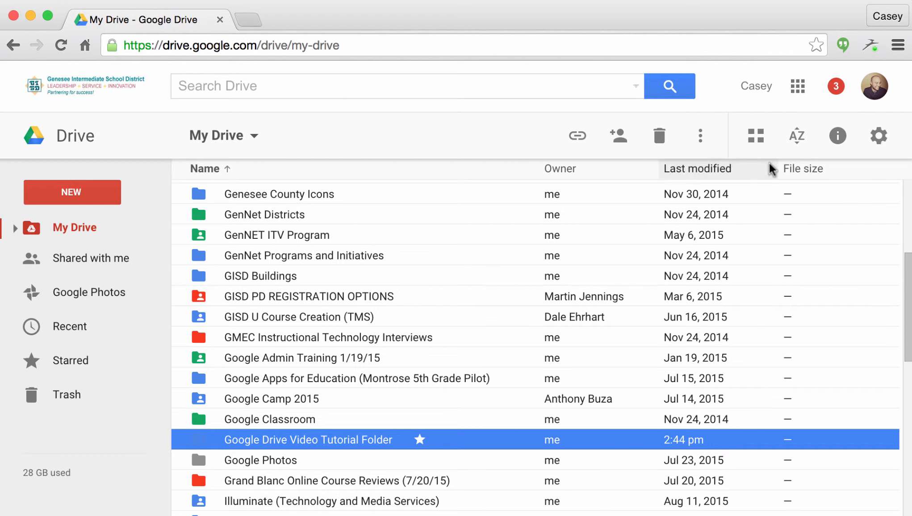
pyautogui.click(702, 136)
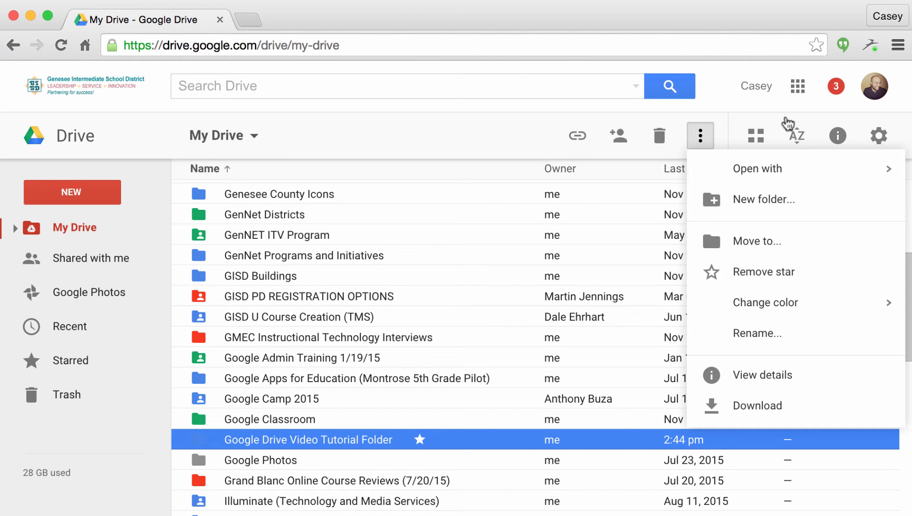
pyautogui.click(797, 115)
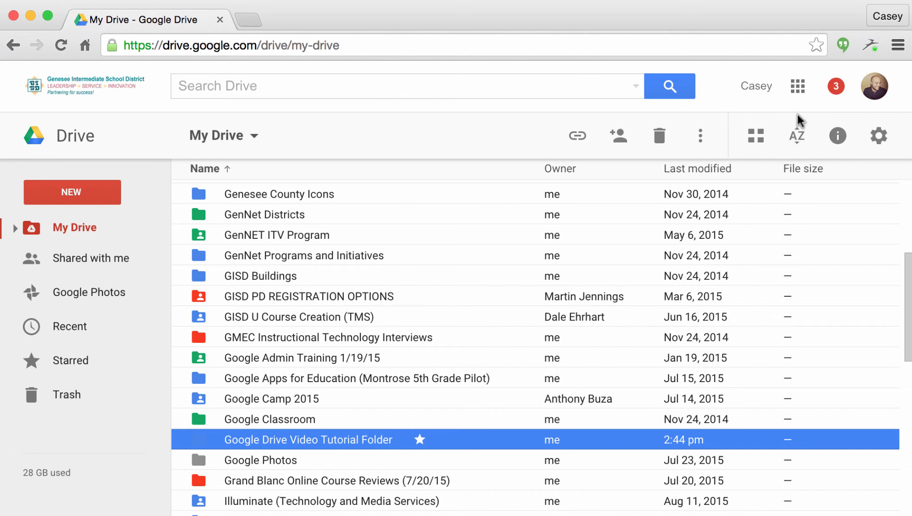
# Sort My Drive by last modified, last modified by me and last opened by me, and return to sorting by name.
pyautogui.click(798, 140)
pyautogui.click(733, 199)
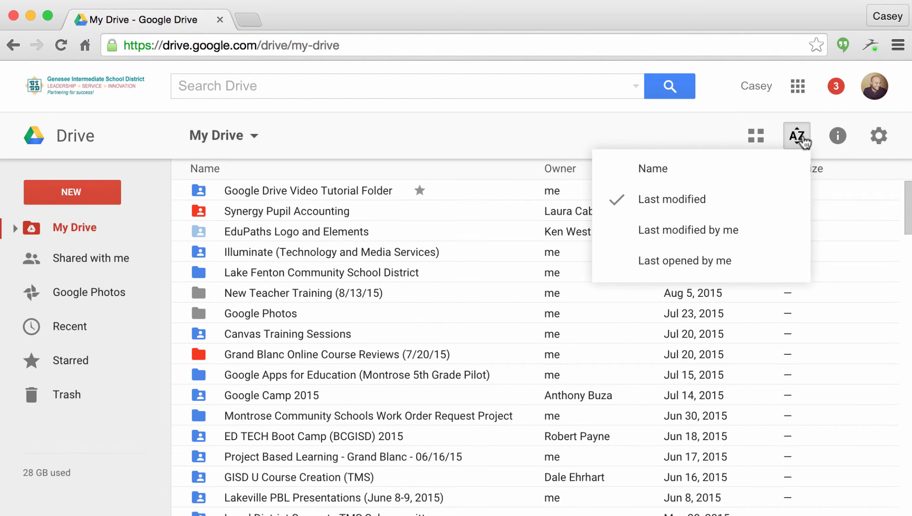
pyautogui.click(762, 228)
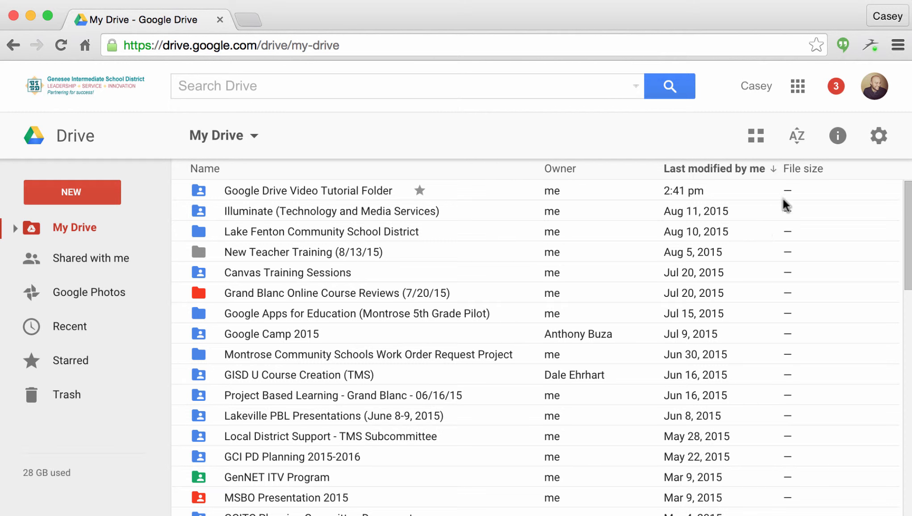
pyautogui.click(798, 139)
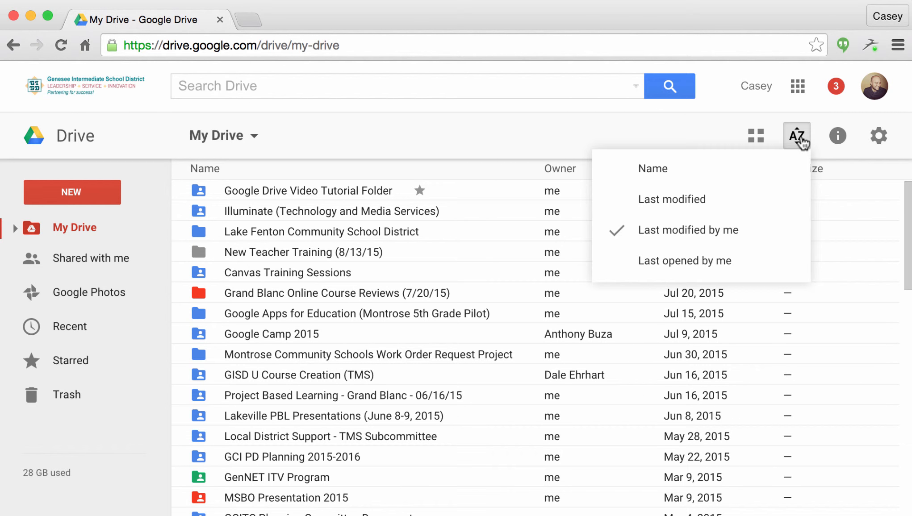
pyautogui.click(758, 259)
pyautogui.click(795, 139)
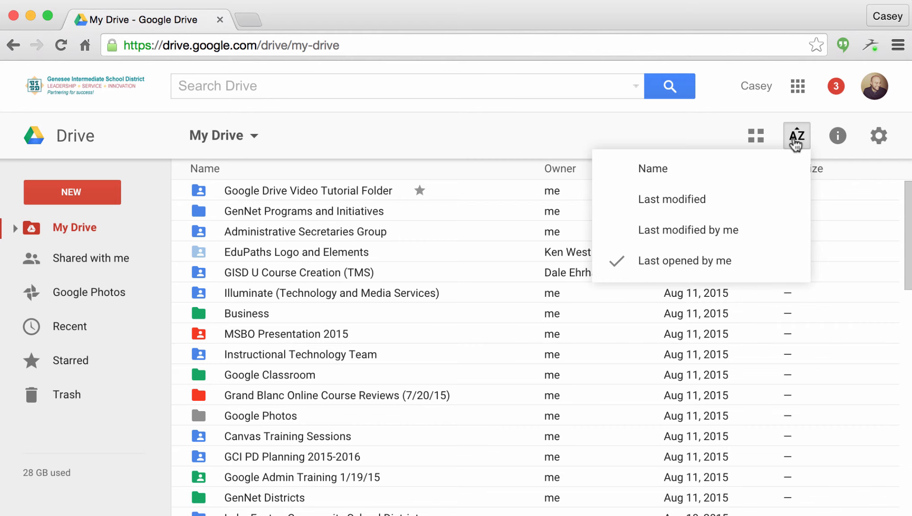
pyautogui.click(772, 172)
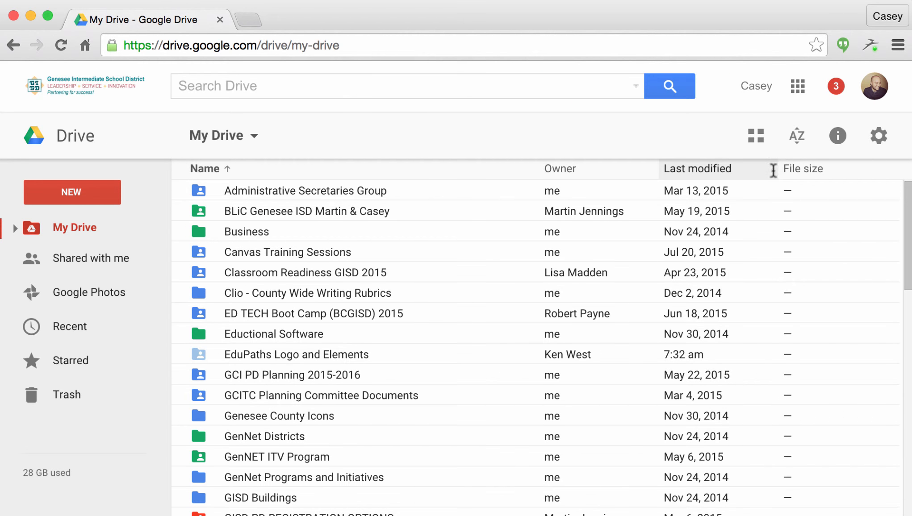
# Enable offline syncing of Google Docs, Sheets, Slides & Drawings files in the Drive settings, with the density set to Compact.
pyautogui.click(875, 140)
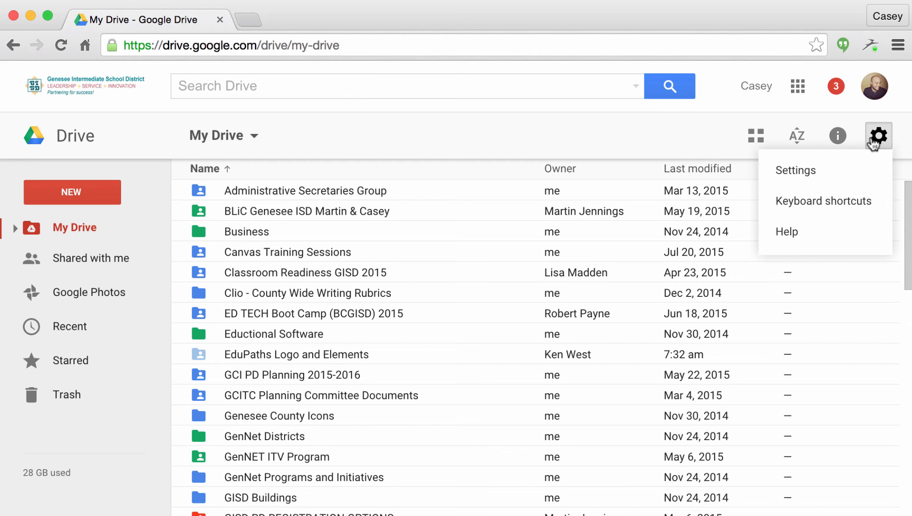
pyautogui.click(862, 174)
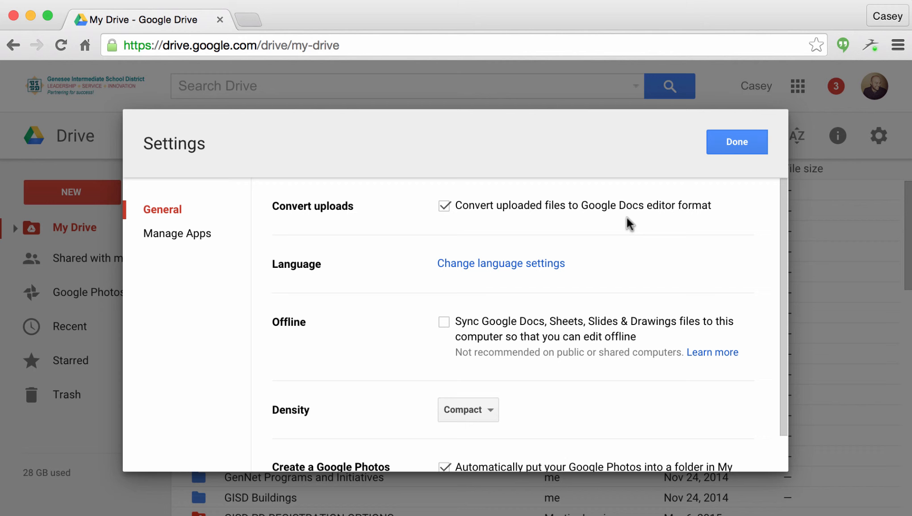
pyautogui.scroll(-2, 627, 219)
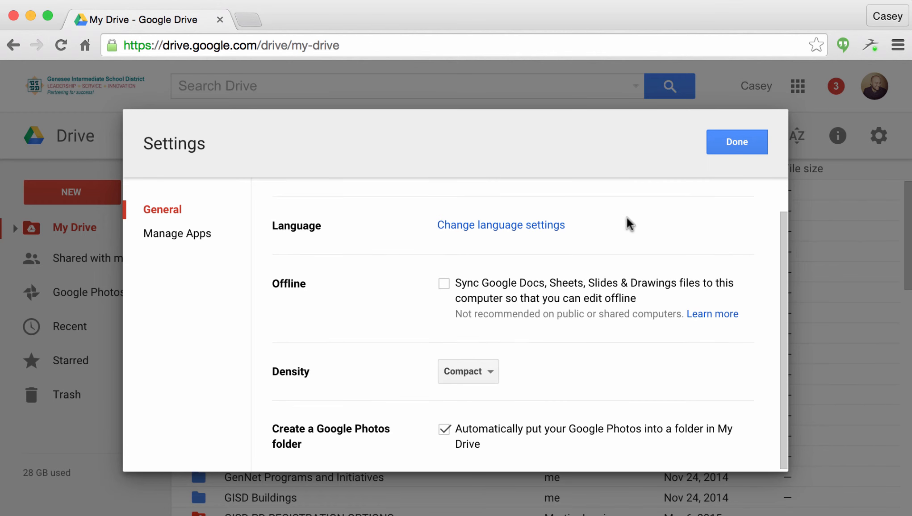
pyautogui.click(444, 283)
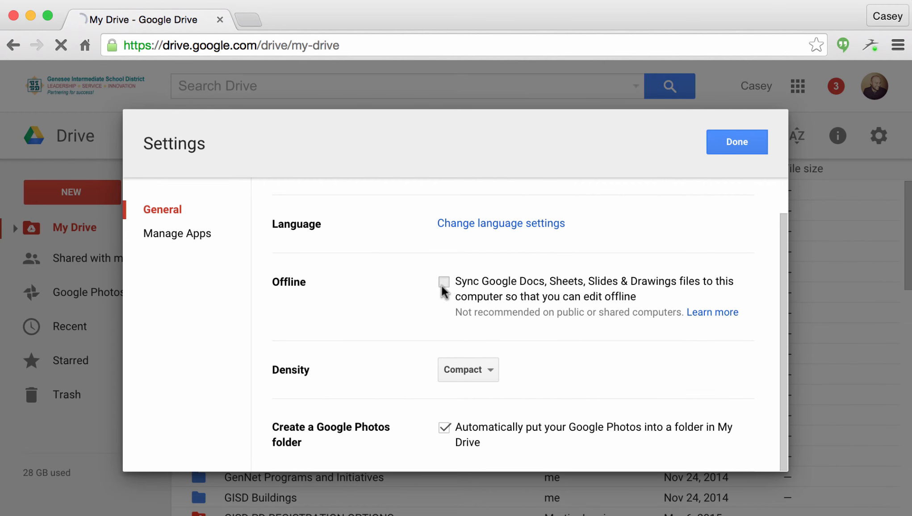
pyautogui.click(455, 376)
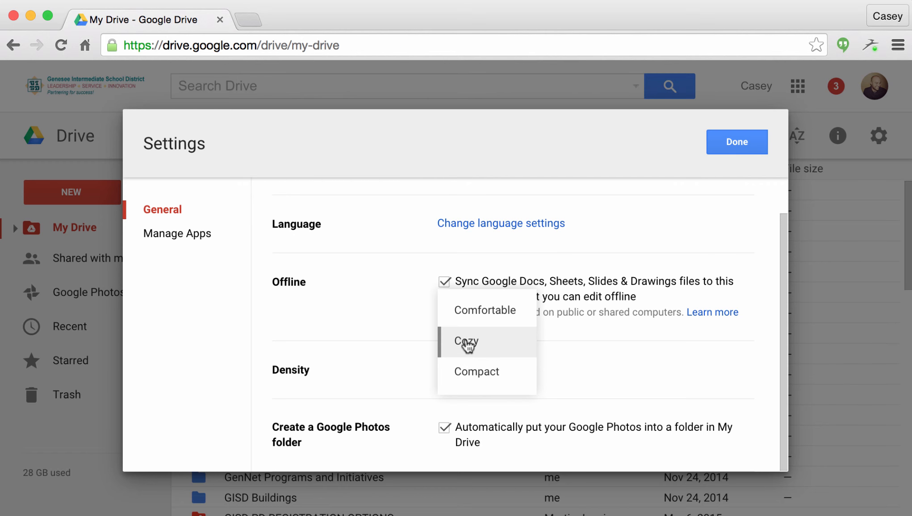
pyautogui.click(480, 387)
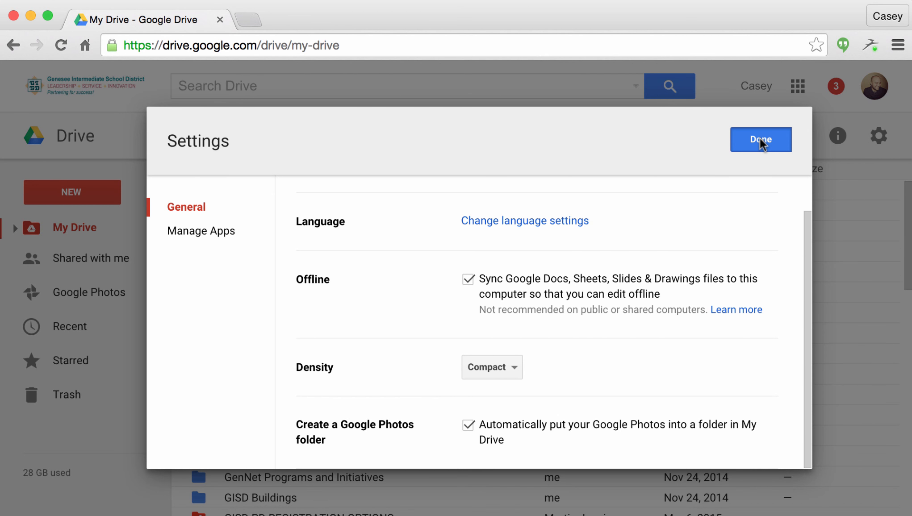
pyautogui.click(760, 138)
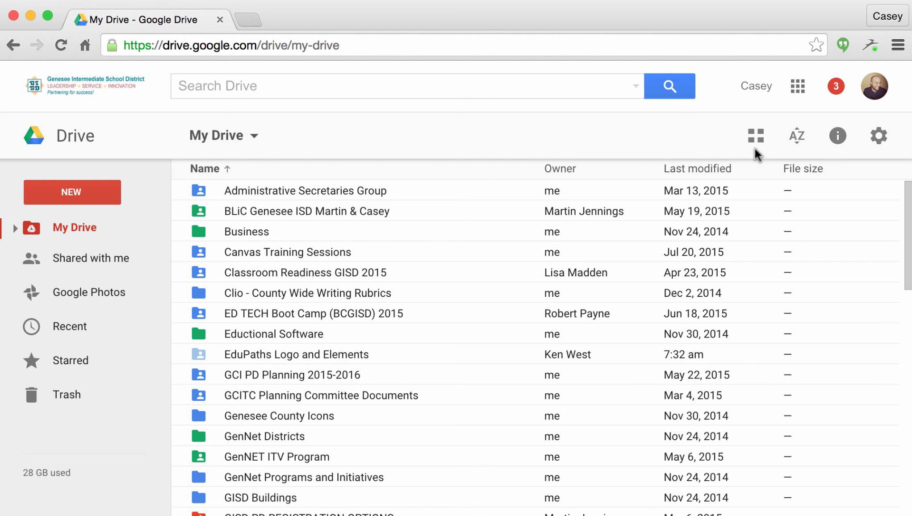